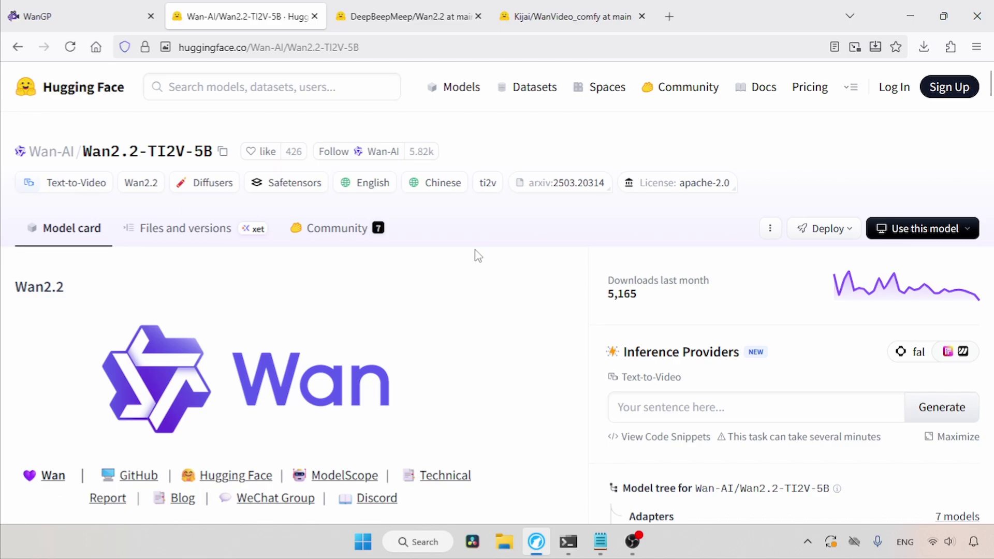
# Step: Download the FastWan full-attention LoRA and Kijai's Wan22 Turbo rank-64 LoRA from Hugging Face
pyautogui.click(398, 7)
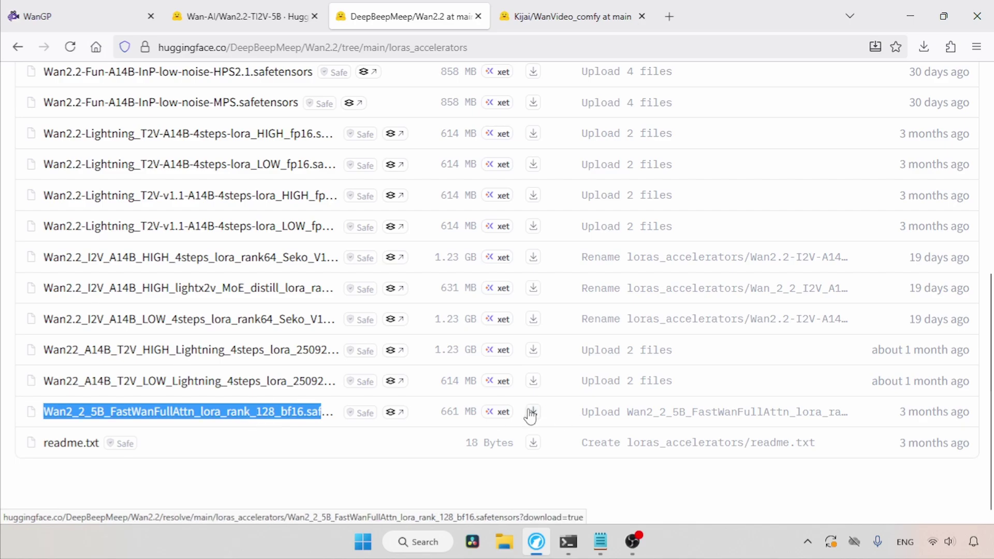
pyautogui.click(569, 14)
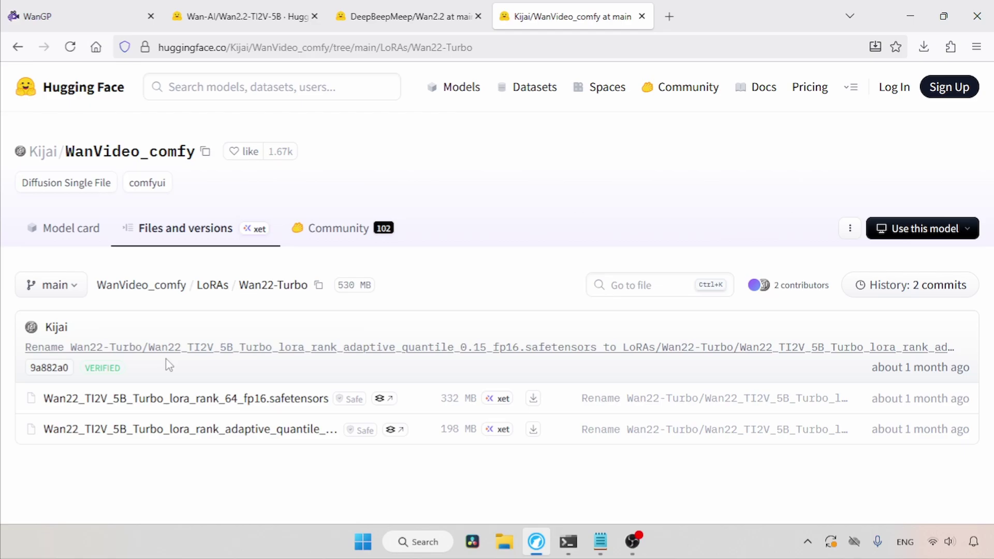
pyautogui.moveTo(31, 402); pyautogui.dragTo(337, 396)
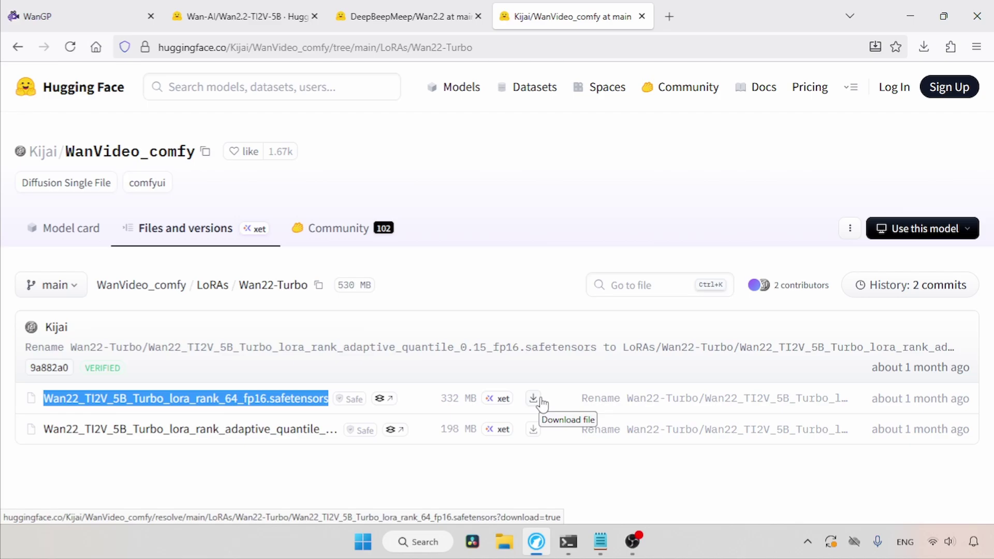
# Step: Close the Hugging Face pages and select both downloaded LoRA files in Downloads
pyautogui.hotkey('ctrl', 'w')
pyautogui.hotkey('ctrl', 'w')
pyautogui.hotkey('ctrl', 'w')
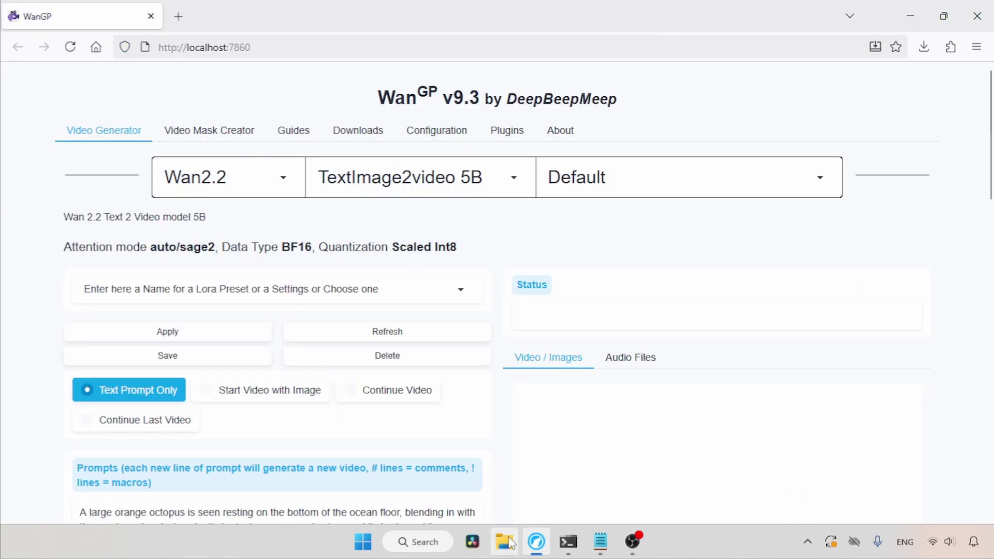
pyautogui.click(505, 541)
pyautogui.click(199, 256)
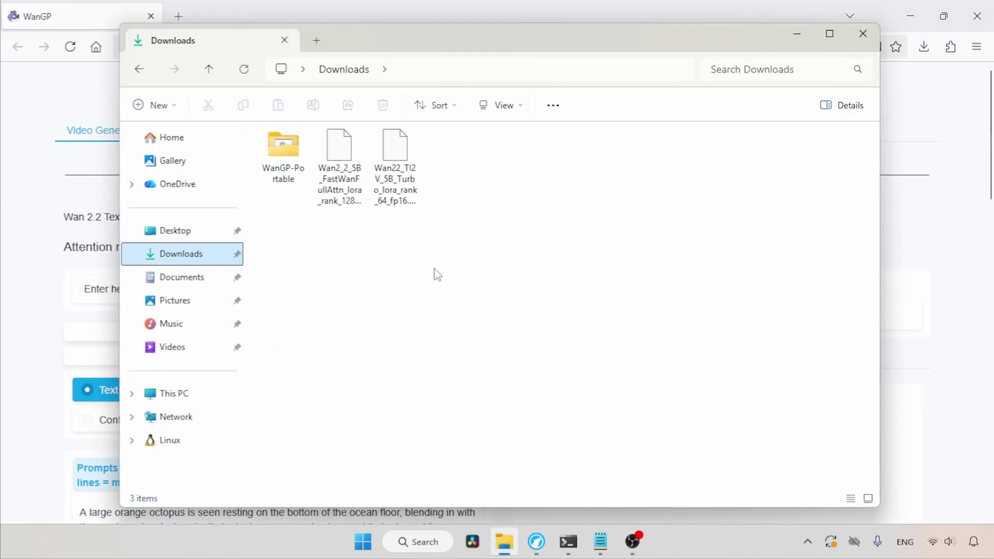
pyautogui.moveTo(332, 269); pyautogui.dragTo(493, 126)
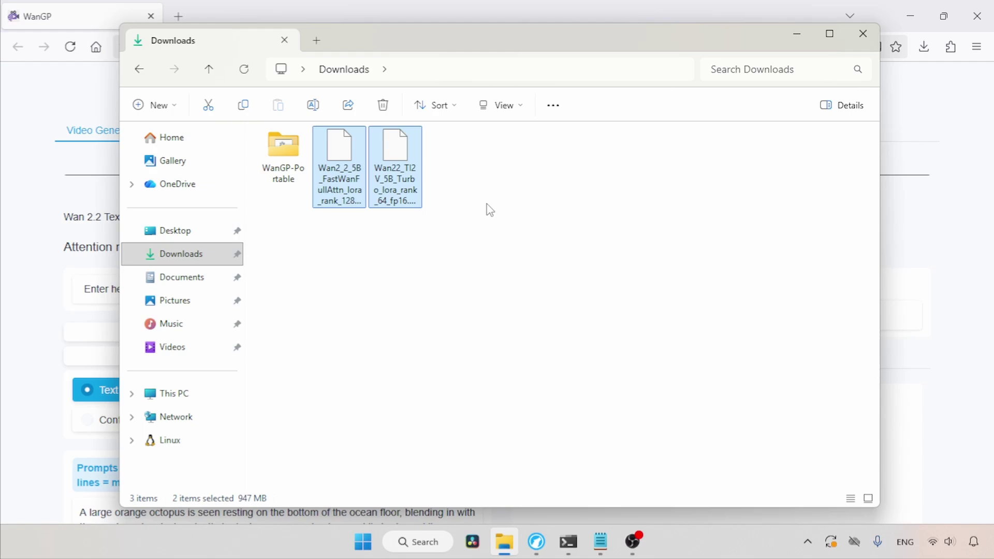
# Step: Paste the two LoRA files into WanGP-Portable\Wan2GP\loras, then close File Explorer
pyautogui.click(297, 174)
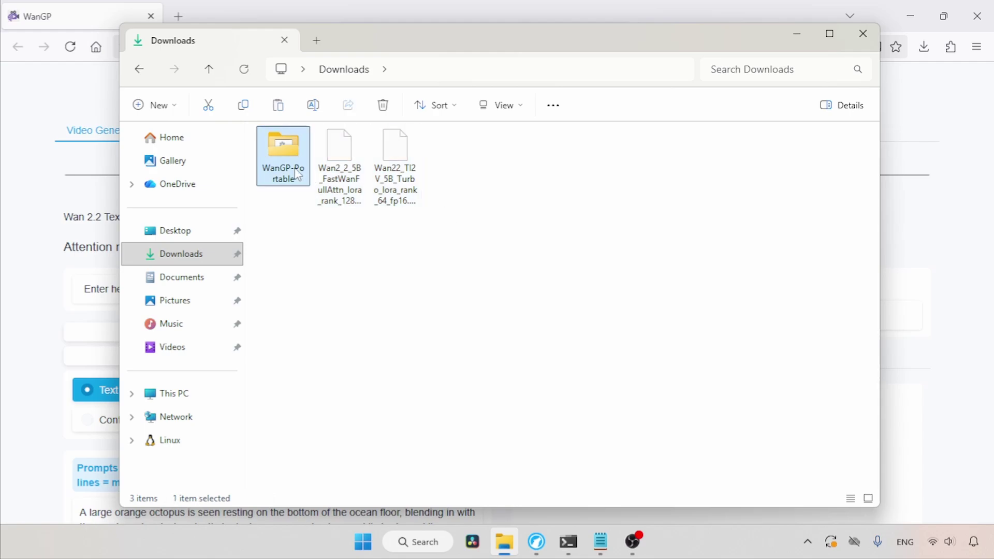
pyautogui.click(296, 169)
pyautogui.press('Escape')
pyautogui.doubleClick(301, 145)
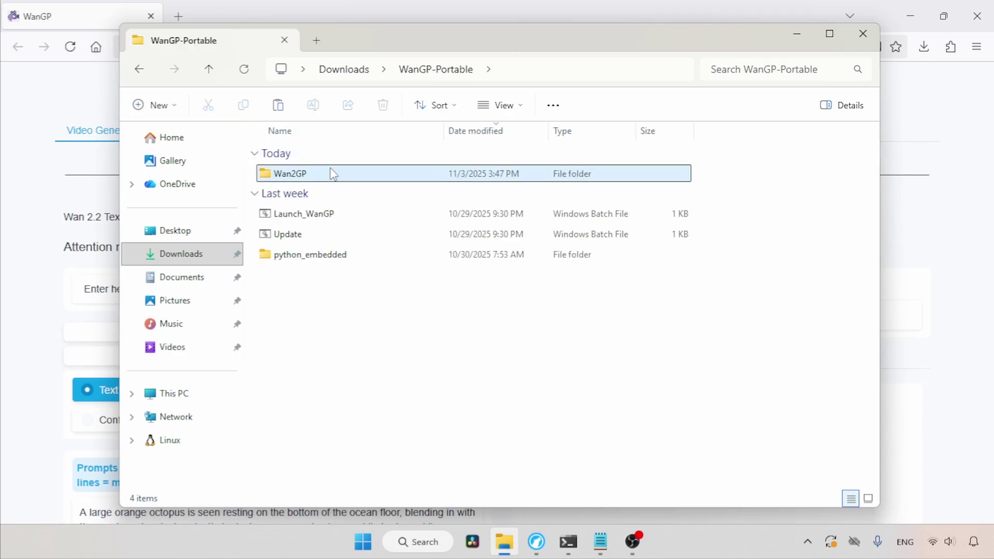
pyautogui.doubleClick(331, 171)
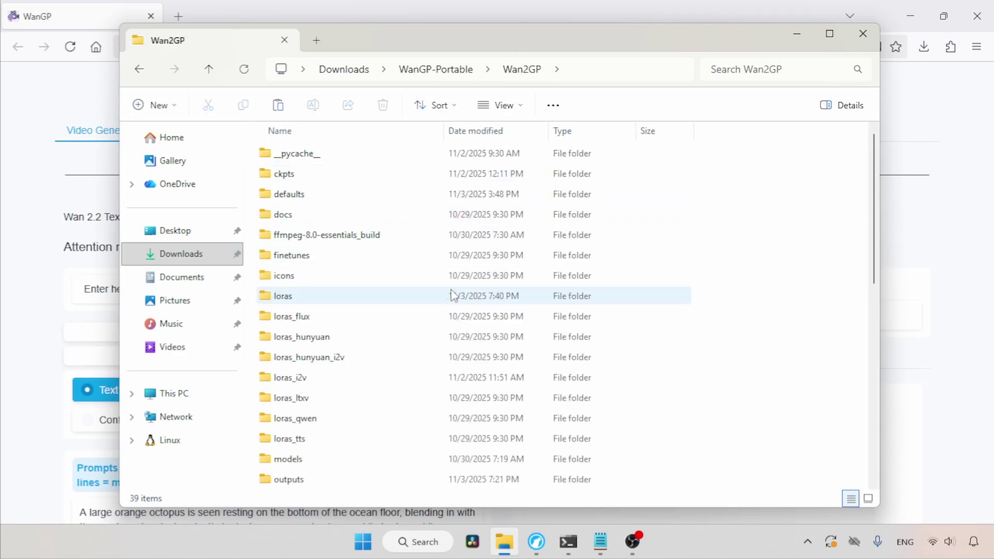
pyautogui.click(428, 296)
pyautogui.doubleClick(425, 293)
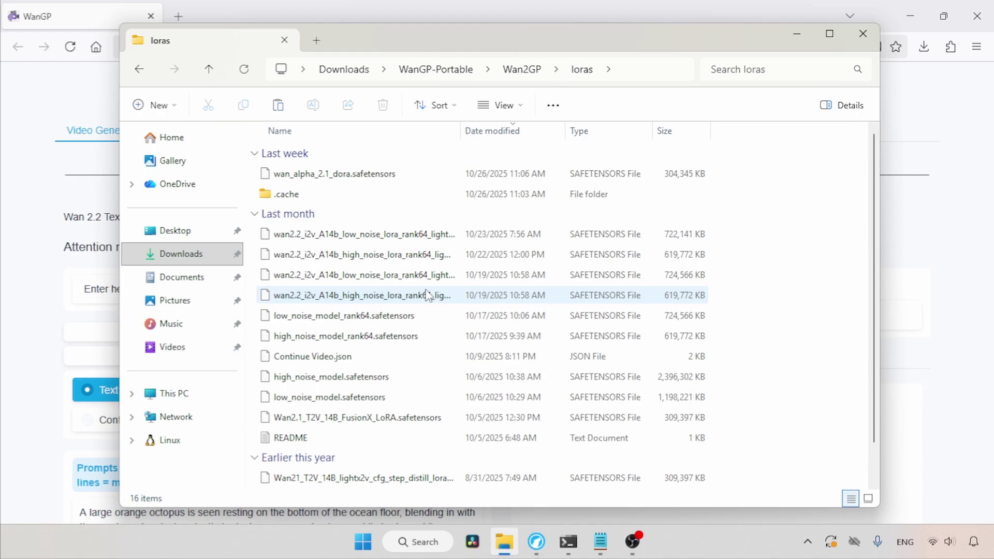
pyautogui.hotkey('ctrl', 'v')
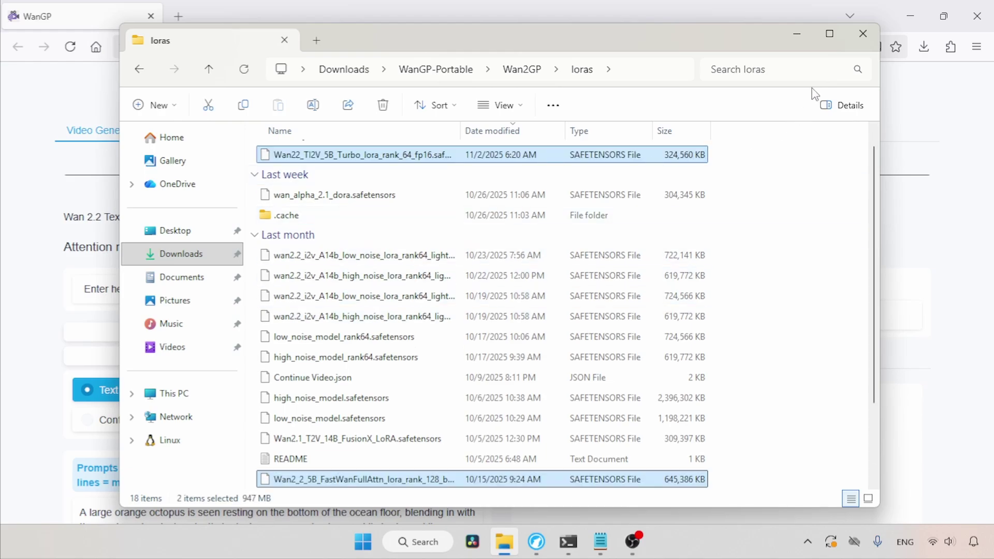
pyautogui.click(861, 34)
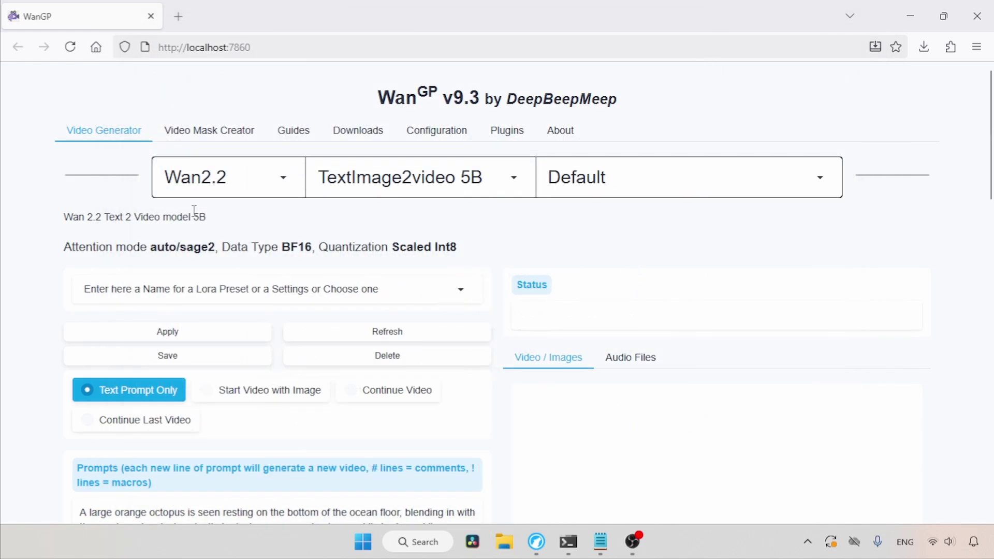
# Step: Refresh the LoRA presets and keep the Wan2.2 / TextImage2video 5B / Default model selection
pyautogui.click(416, 334)
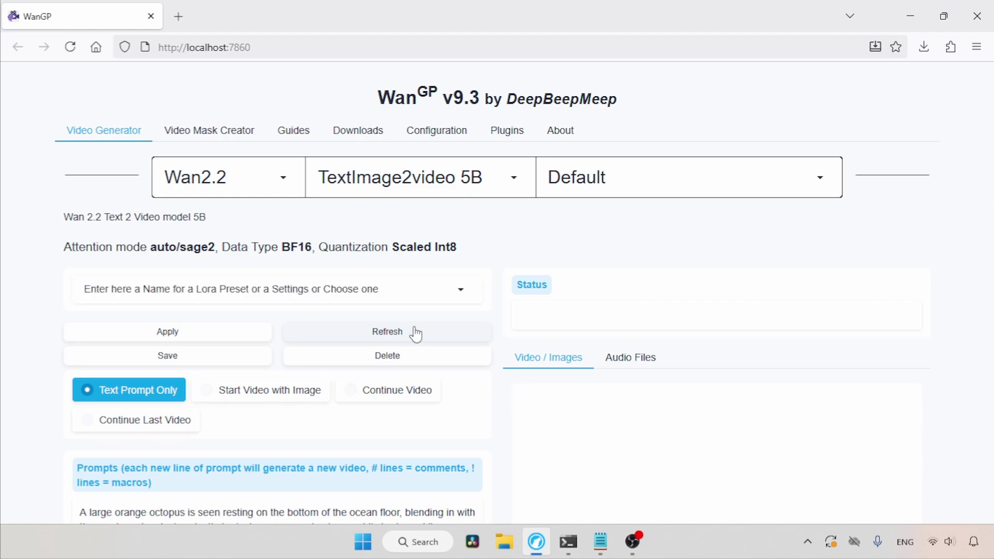
pyautogui.click(273, 172)
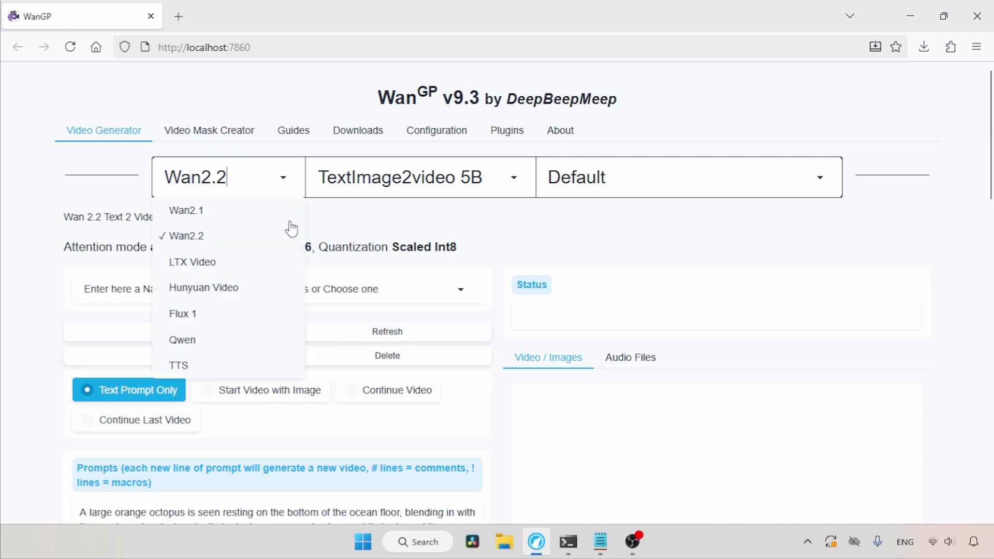
pyautogui.click(260, 241)
pyautogui.click(485, 176)
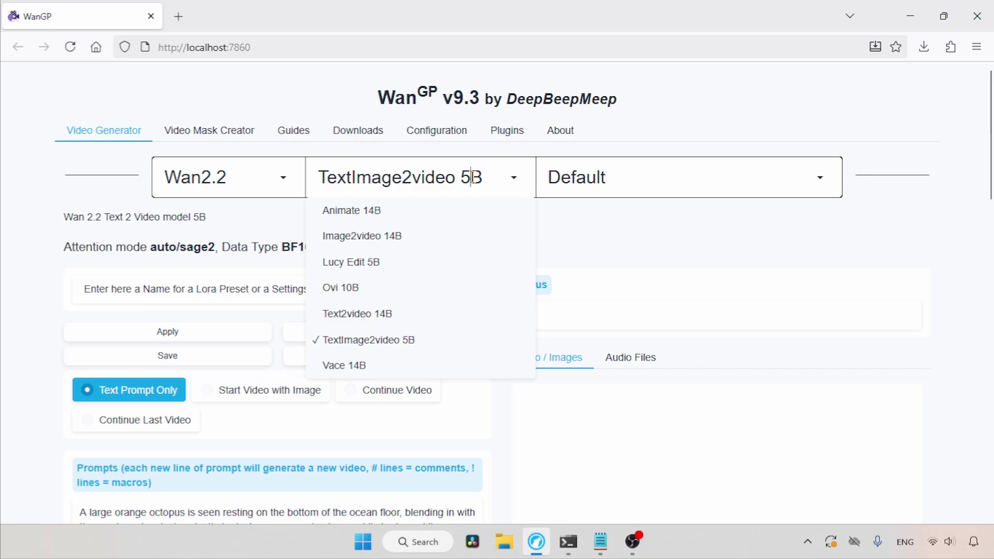
pyautogui.click(420, 344)
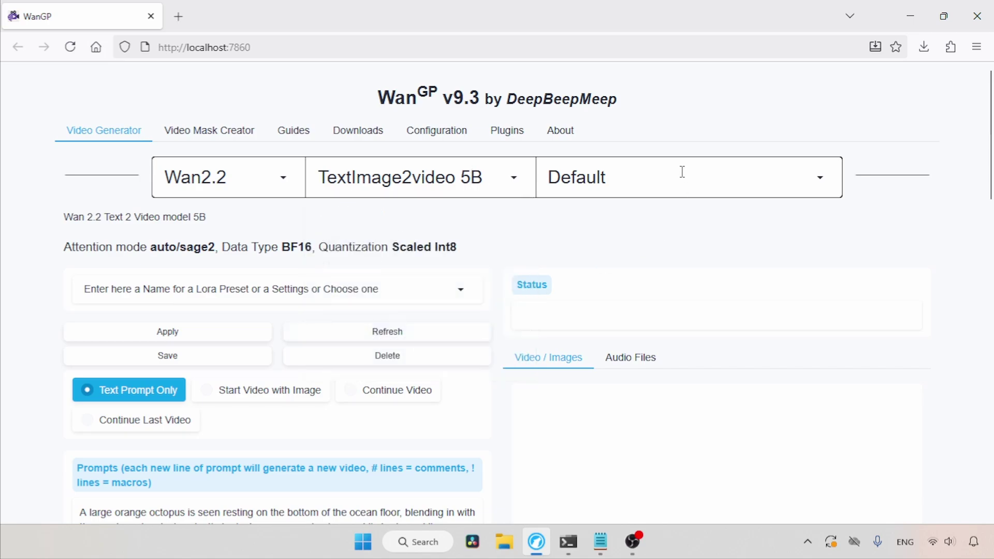
pyautogui.click(629, 184)
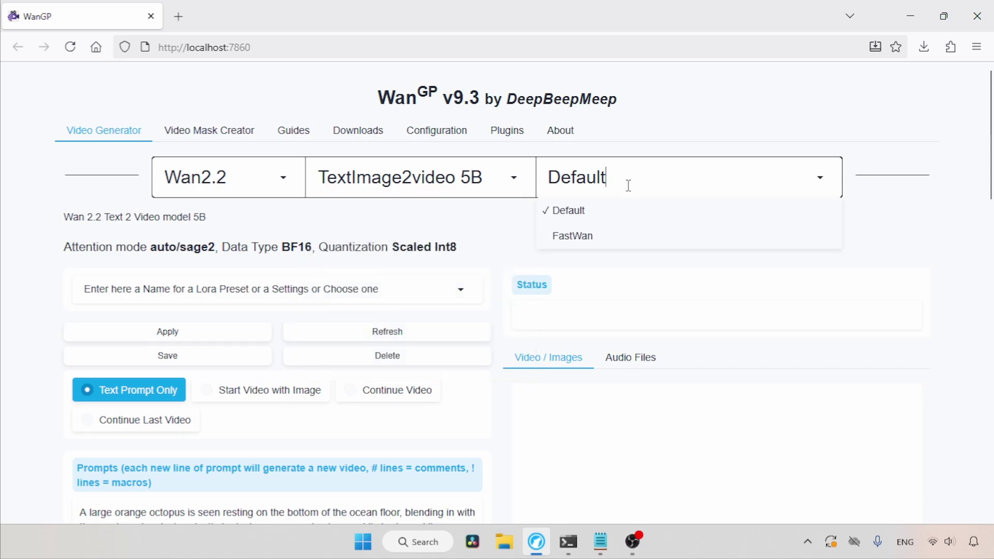
pyautogui.click(608, 157)
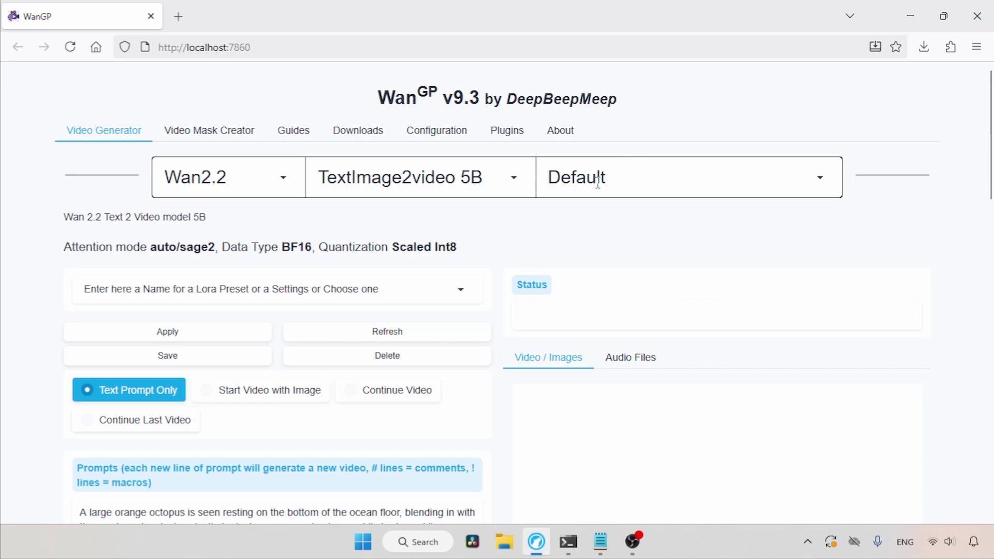
# Step: Apply the FastWan 3 Steps accelerator profile
pyautogui.click(202, 289)
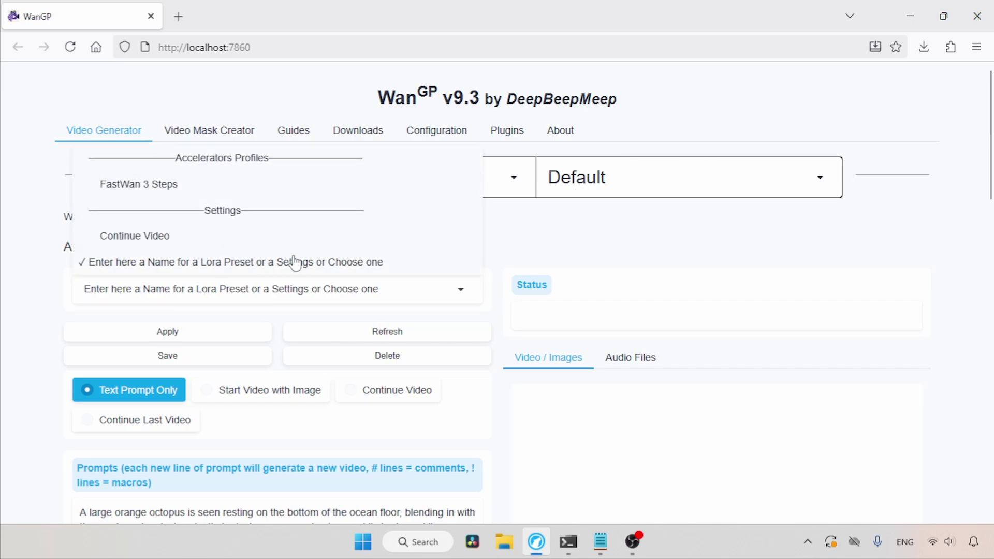
pyautogui.click(167, 184)
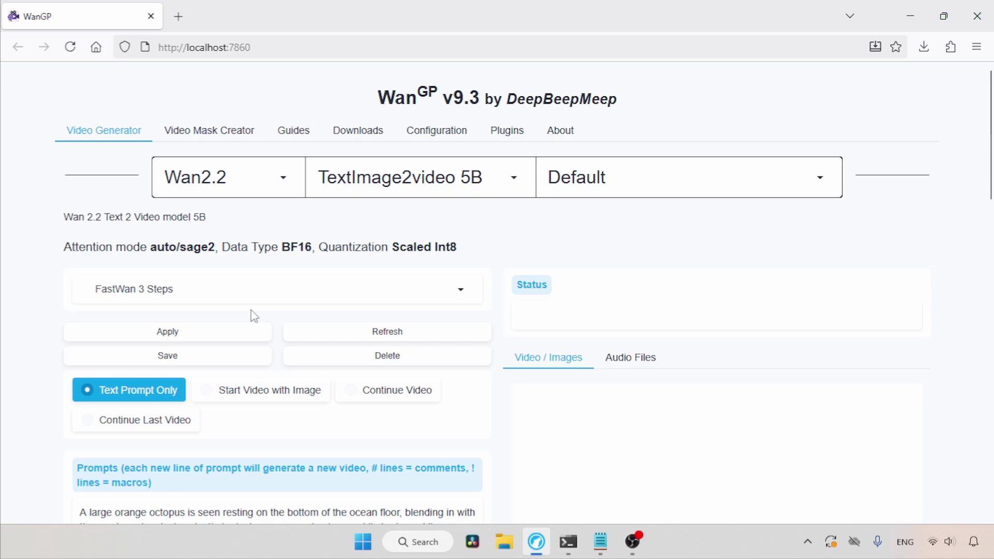
pyautogui.click(184, 339)
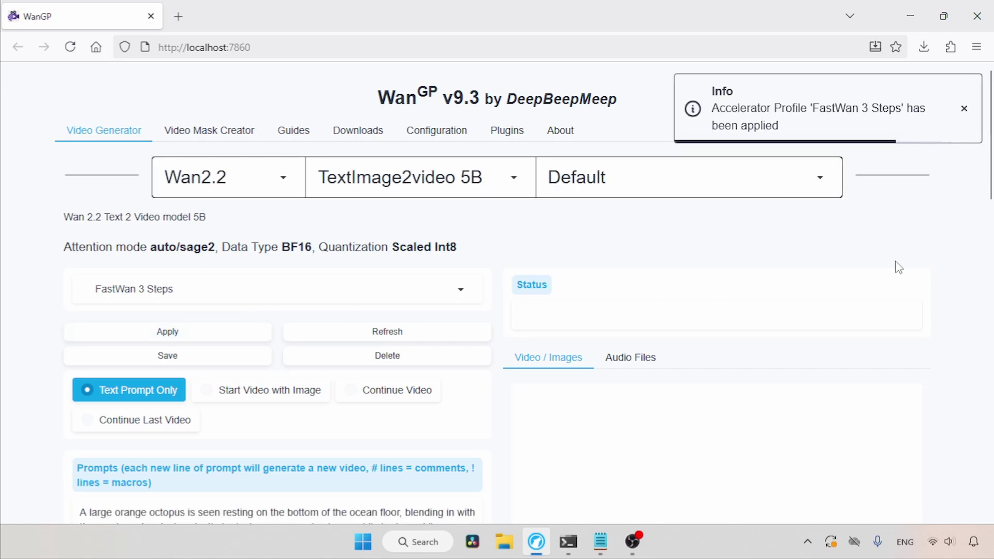
# Step: Replace the octopus prompt with the young-woman-lifting-a-hat paragraph from Prompts.txt
pyautogui.moveTo(988, 176); pyautogui.dragTo(991, 209)
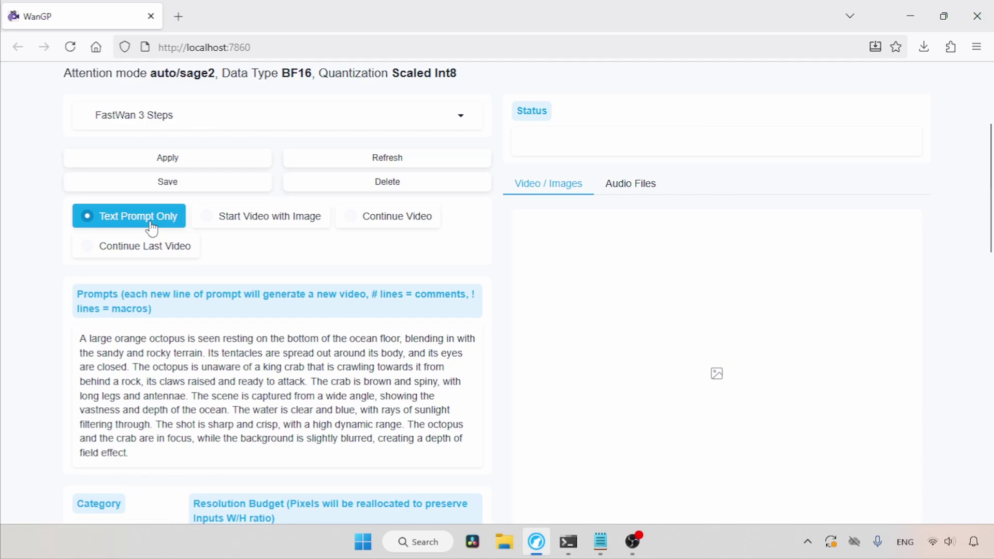
pyautogui.moveTo(140, 457); pyautogui.dragTo(80, 324)
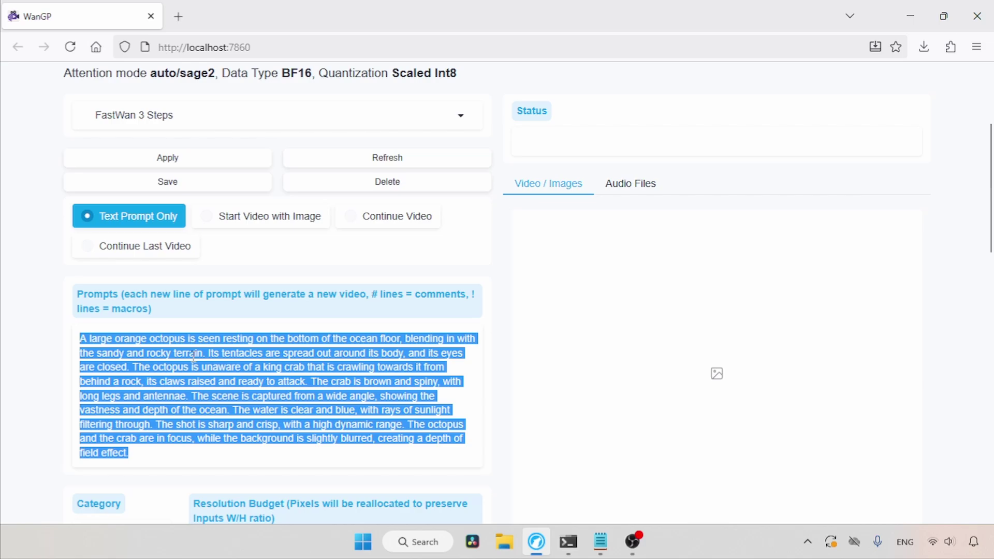
pyautogui.click(600, 541)
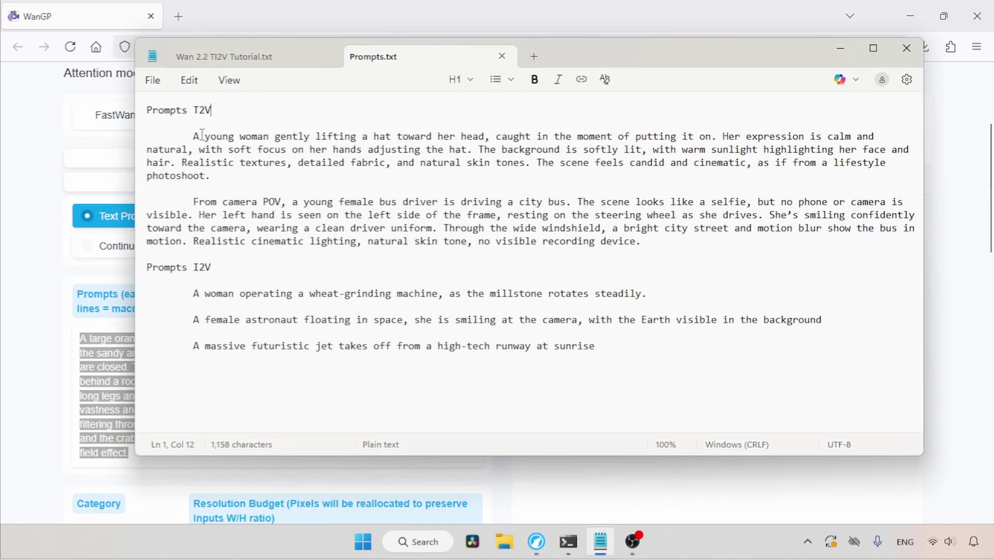
pyautogui.moveTo(194, 136); pyautogui.dragTo(226, 175)
pyautogui.hotkey('ctrl', 'c')
pyautogui.hotkey('alt', 'Tab')
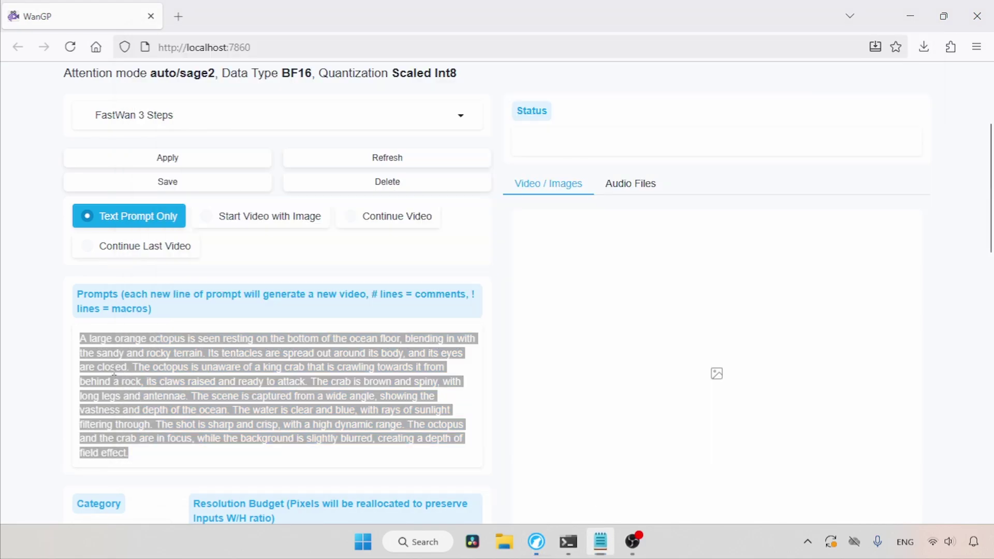
pyautogui.hotkey('ctrl', 'v')
pyautogui.press('BackSpace')
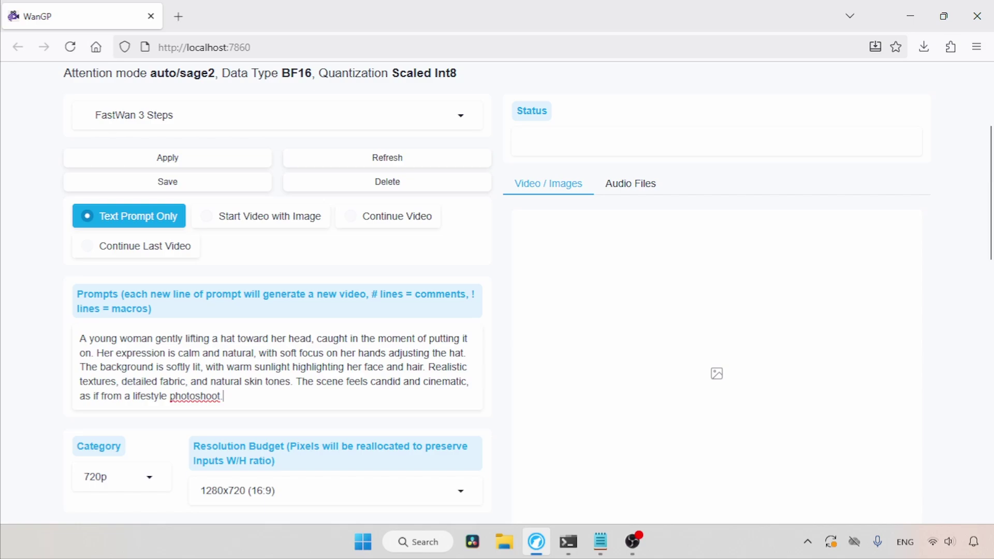
pyautogui.scroll(-4, 842, 208)
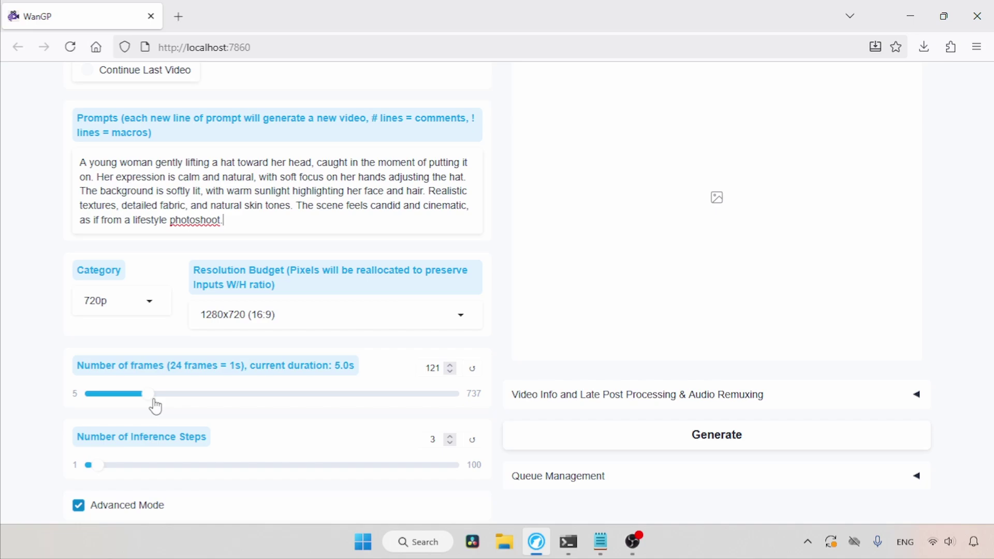
# Step: Return the frame count to 121 (5.0 s) and change Inference Steps from 3 to 4
pyautogui.moveTo(155, 406); pyautogui.dragTo(250, 407)
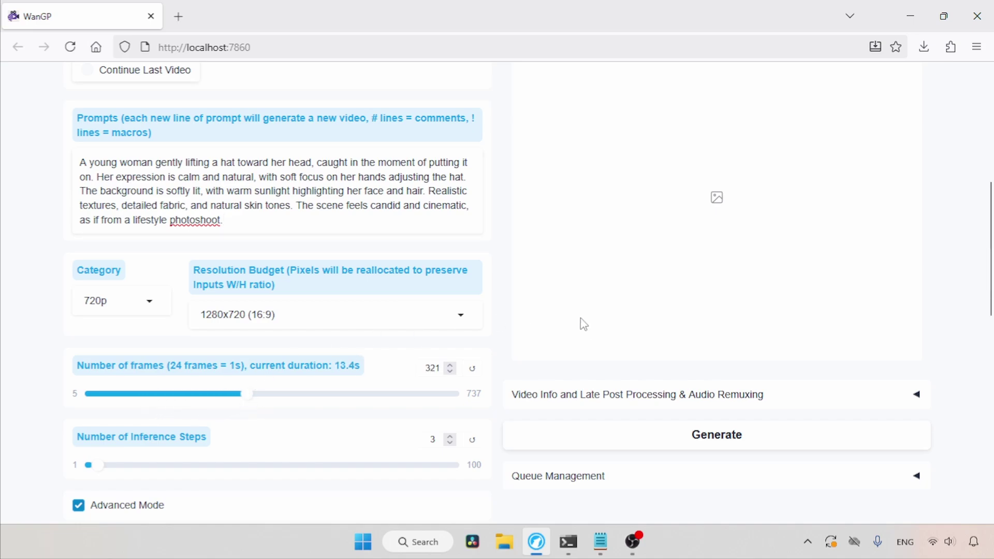
pyautogui.click(473, 370)
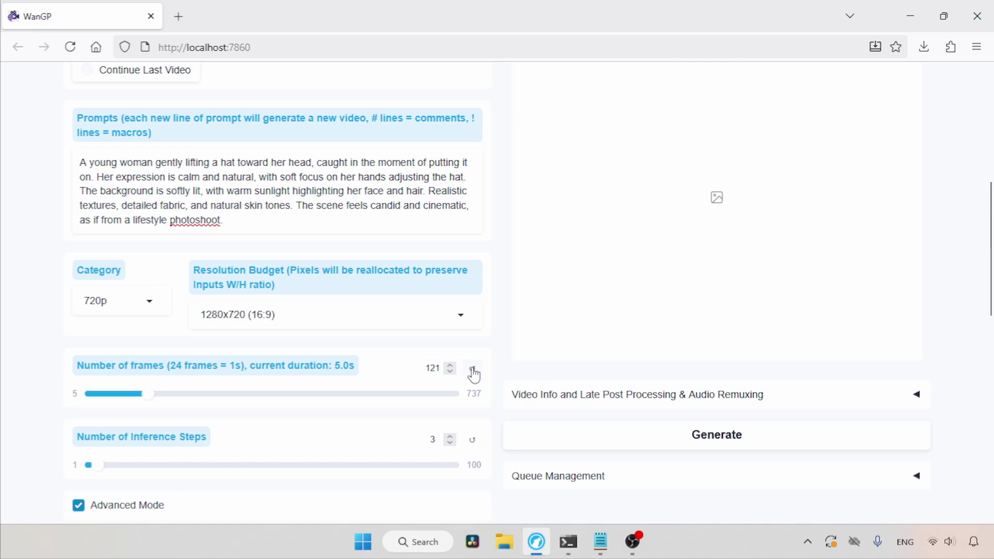
pyautogui.scroll(-1, 991, 272)
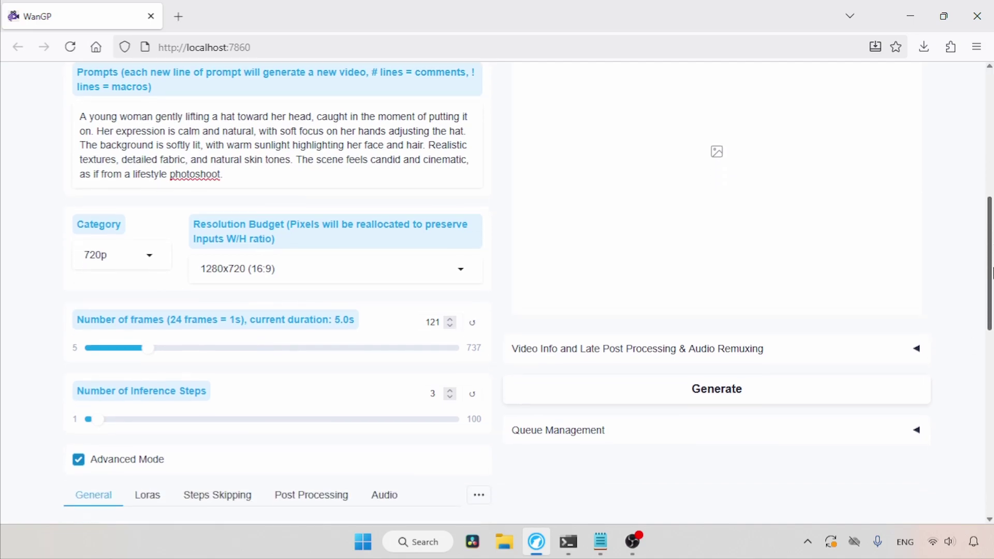
pyautogui.scroll(-2, 991, 272)
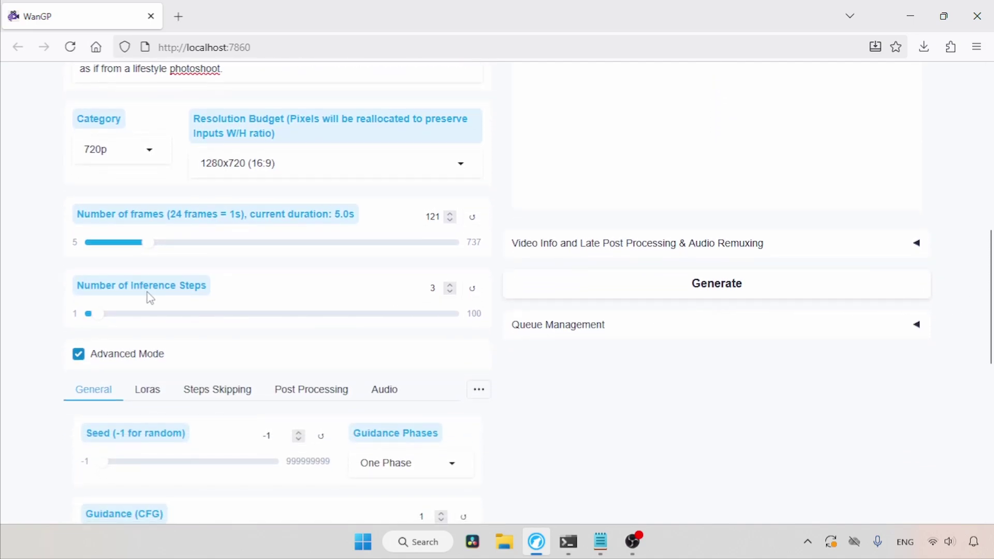
pyautogui.doubleClick(437, 290)
pyautogui.scroll(-4, 989, 313)
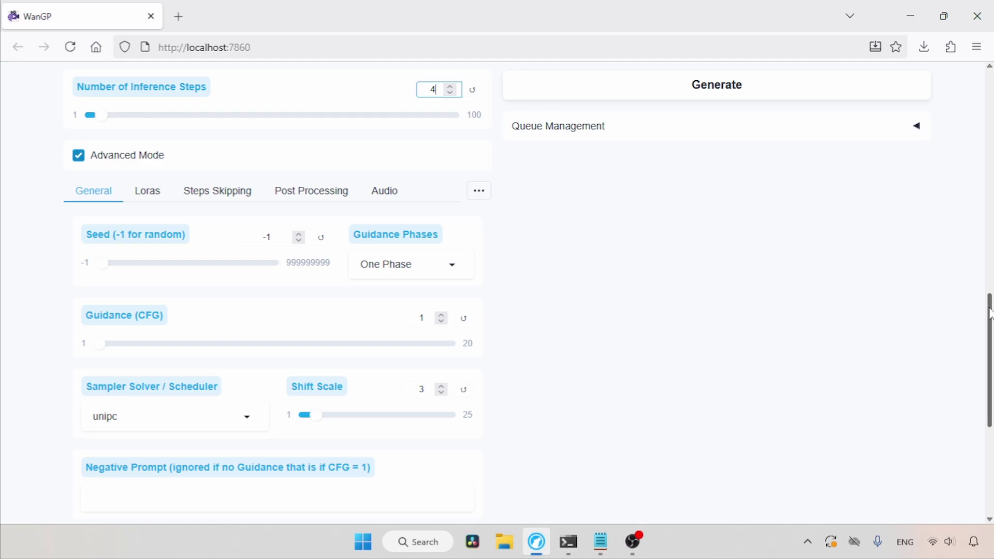
pyautogui.scroll(-1, 989, 313)
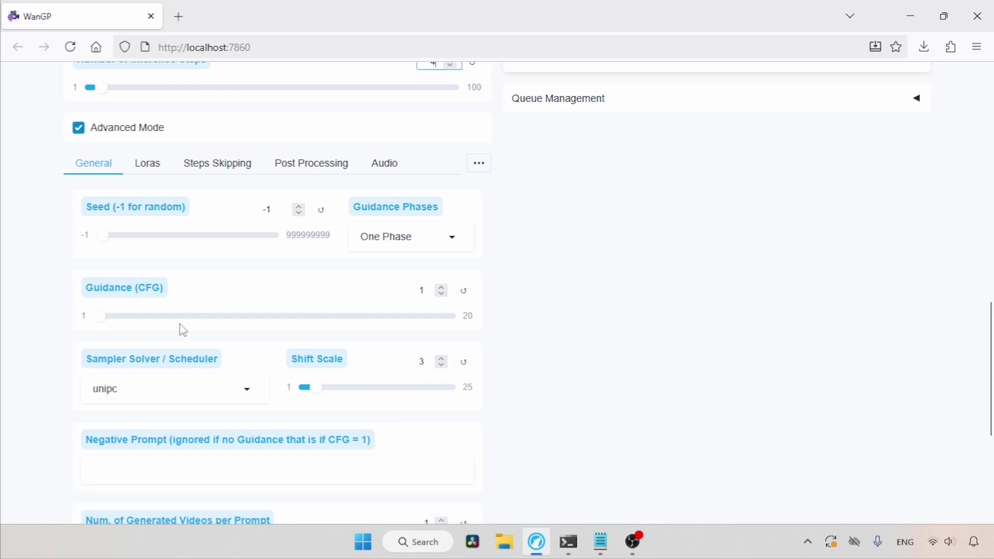
pyautogui.scroll(15, 989, 363)
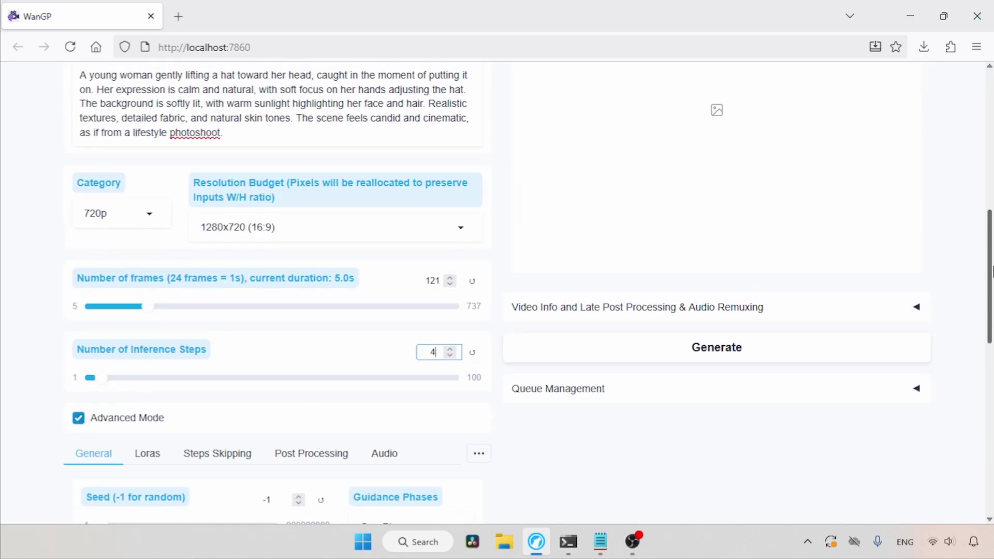
# Step: Generate the hat video, then play and replay the finished clip
pyautogui.click(777, 487)
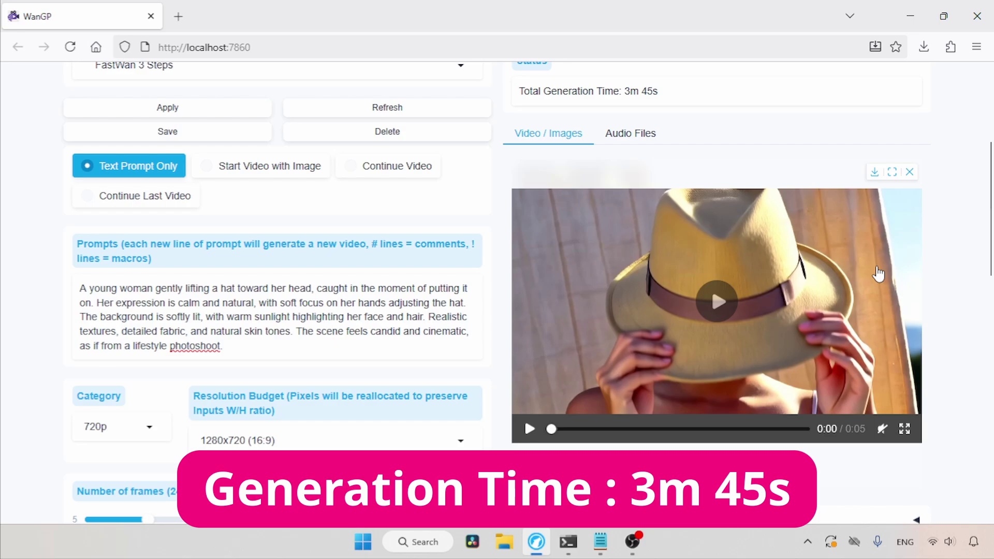
pyautogui.click(878, 275)
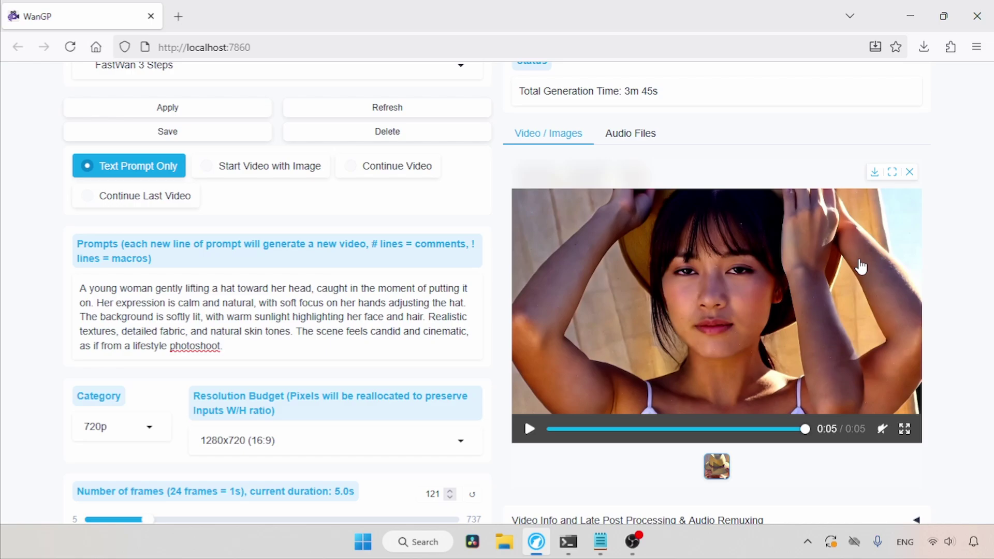
pyautogui.click(860, 265)
# Step: Paste the bus-driver selfie prompt from Prompts.txt over the current WanGP prompt
pyautogui.click(602, 550)
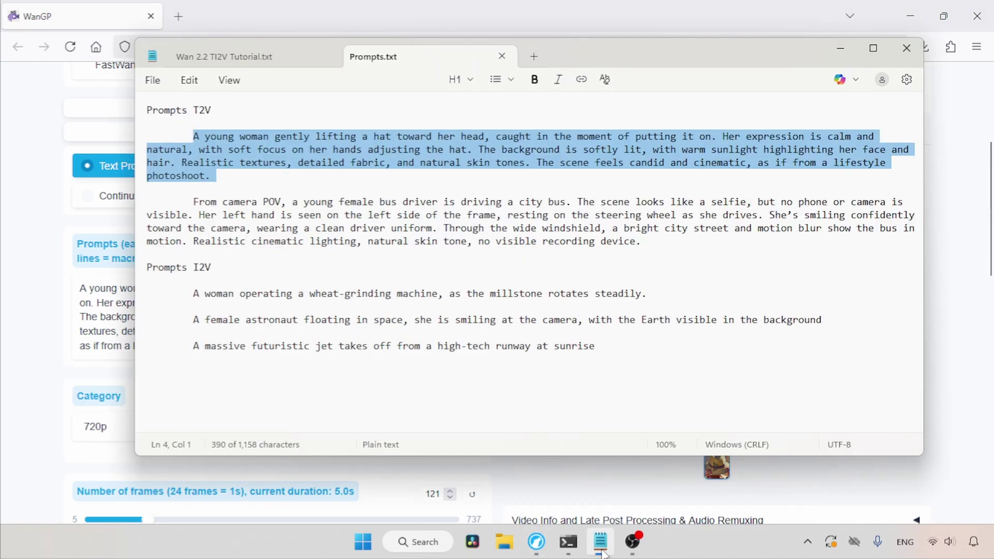
pyautogui.moveTo(195, 201); pyautogui.dragTo(694, 244)
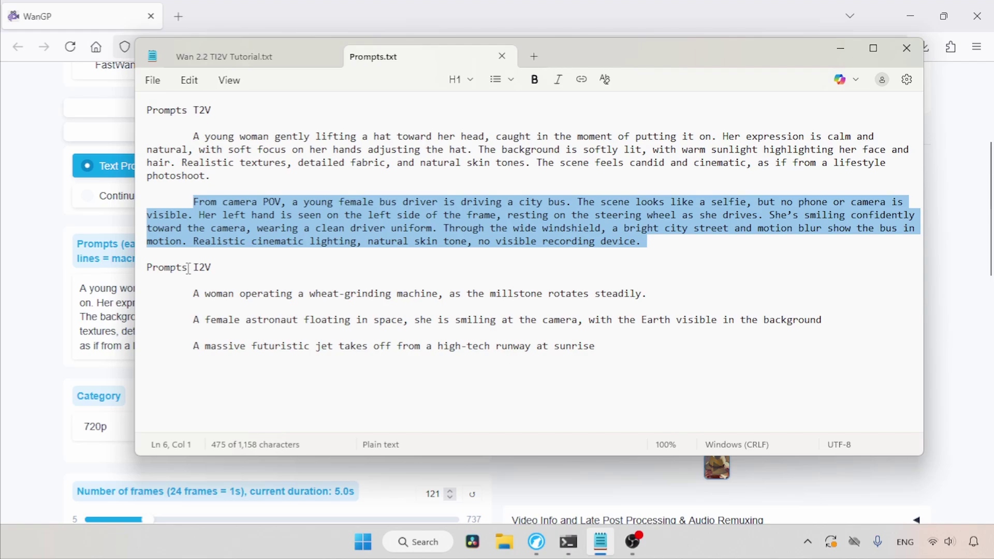
pyautogui.click(57, 320)
pyautogui.hotkey('ctrl', 'a')
pyautogui.hotkey('ctrl', 'v')
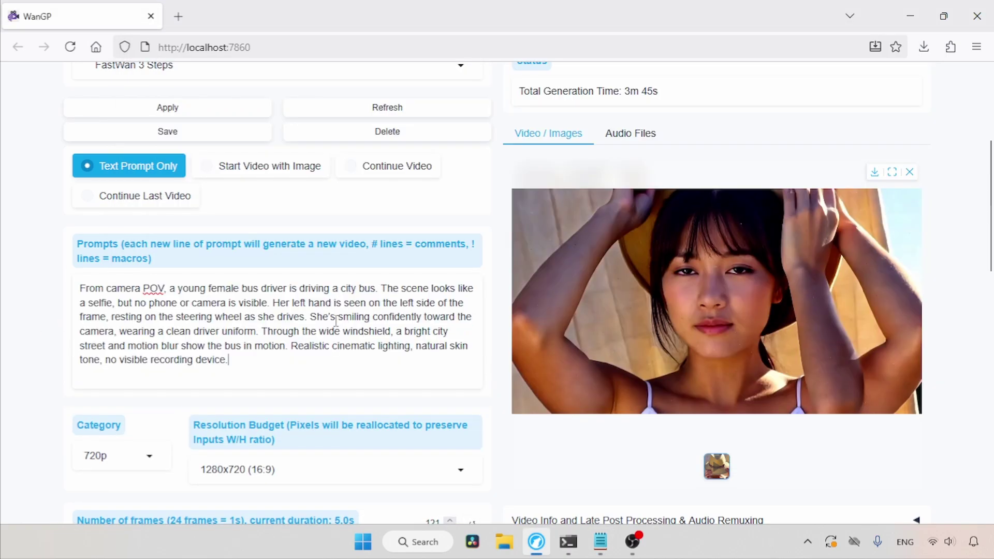
# Step: Generate the 5-second bus-driver video and play it twice
pyautogui.scroll(-3, 678, 450)
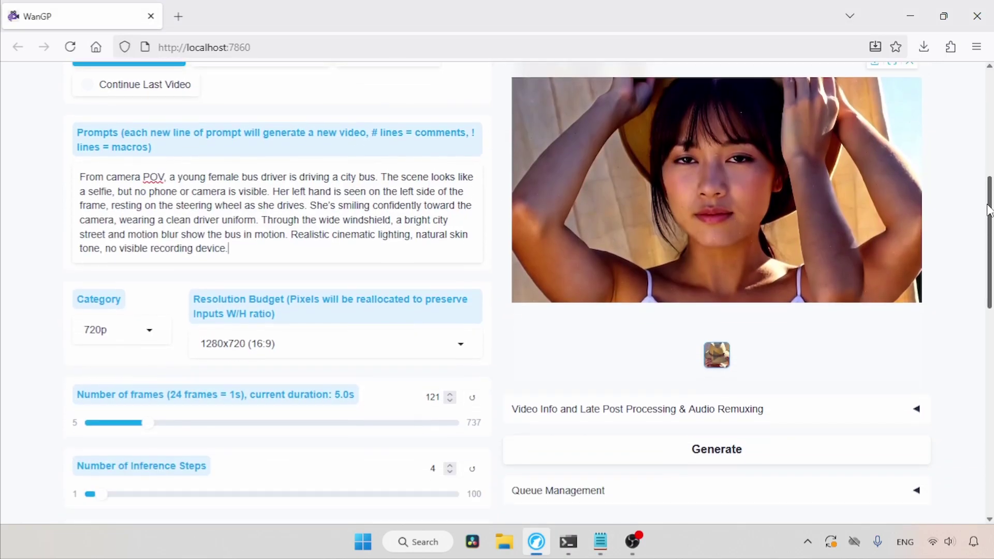
pyautogui.click(678, 450)
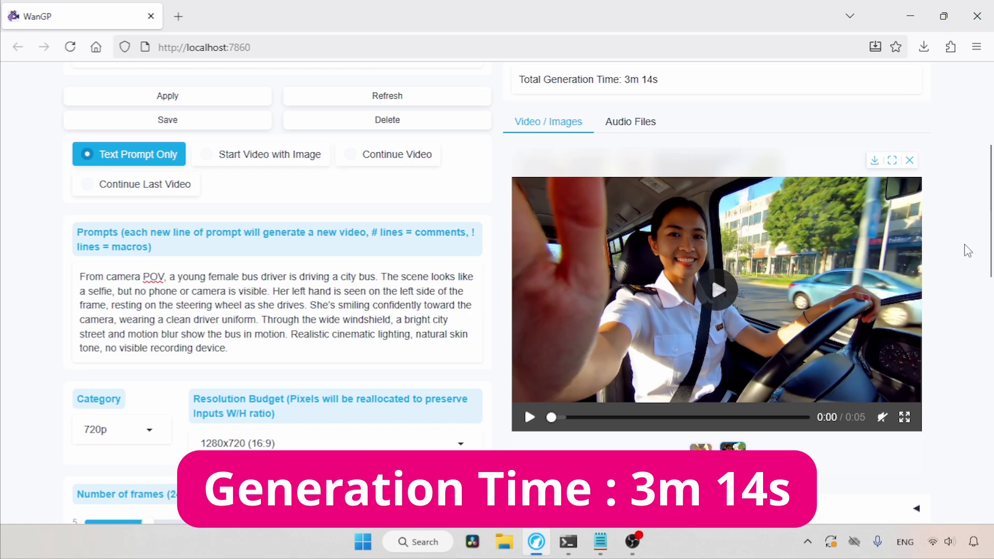
pyautogui.click(891, 255)
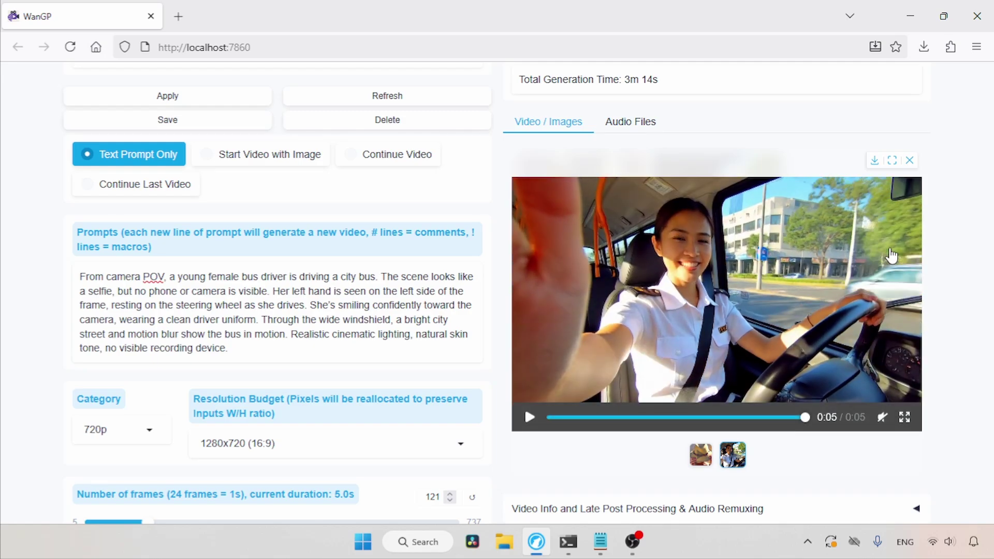
pyautogui.click(891, 254)
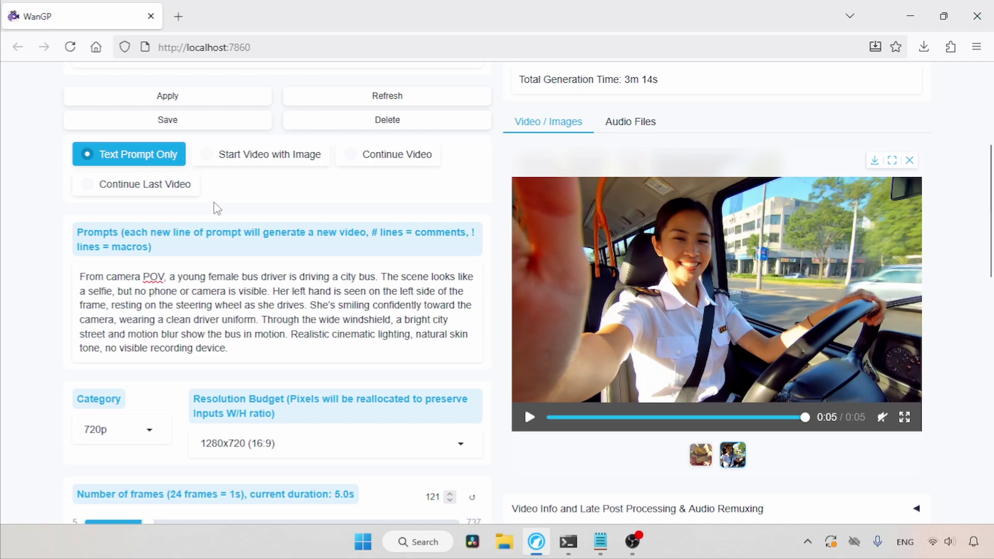
# Step: Switch the generation mode to Continue Last Video
pyautogui.click(145, 195)
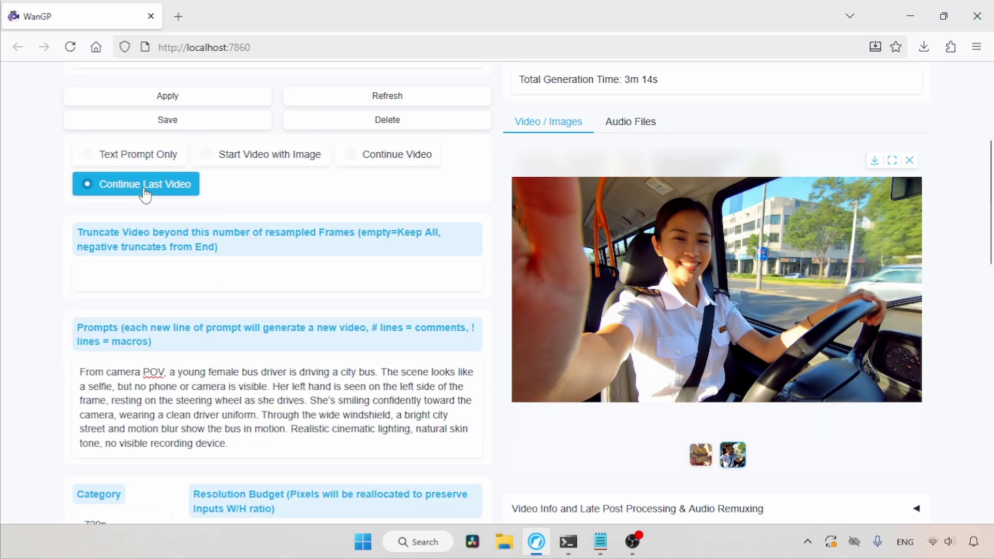
pyautogui.scroll(-2, 226, 185)
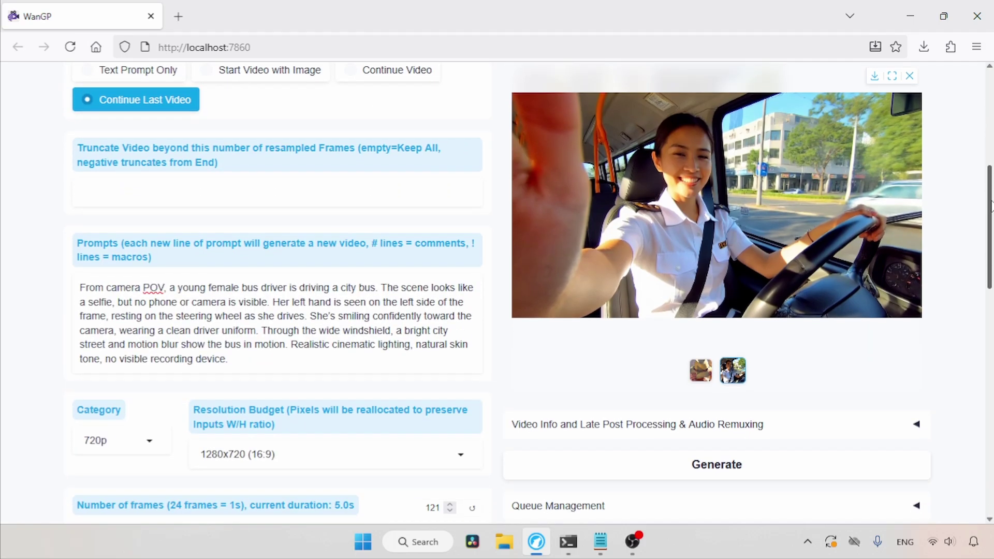
pyautogui.moveTo(228, 356); pyautogui.dragTo(54, 285)
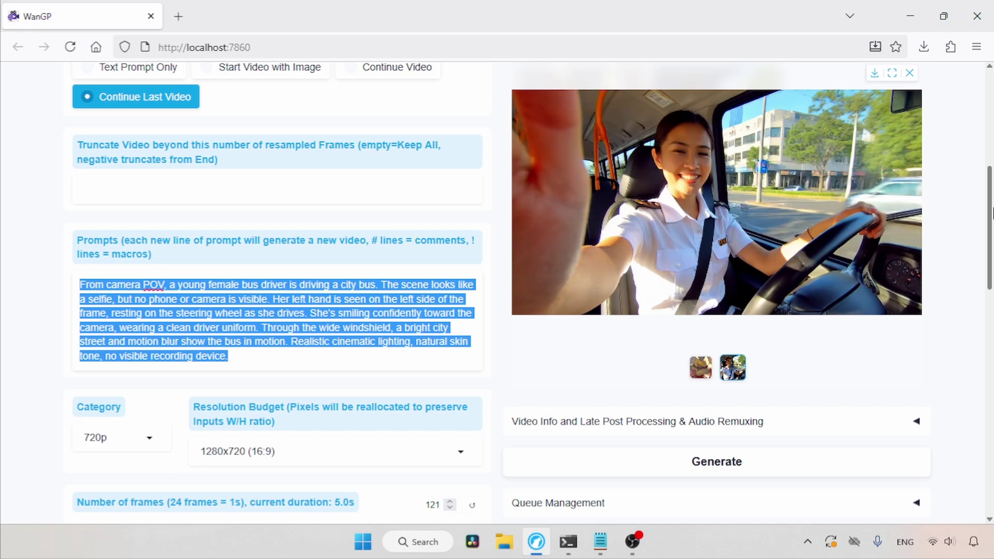
pyautogui.scroll(-12, 974, 362)
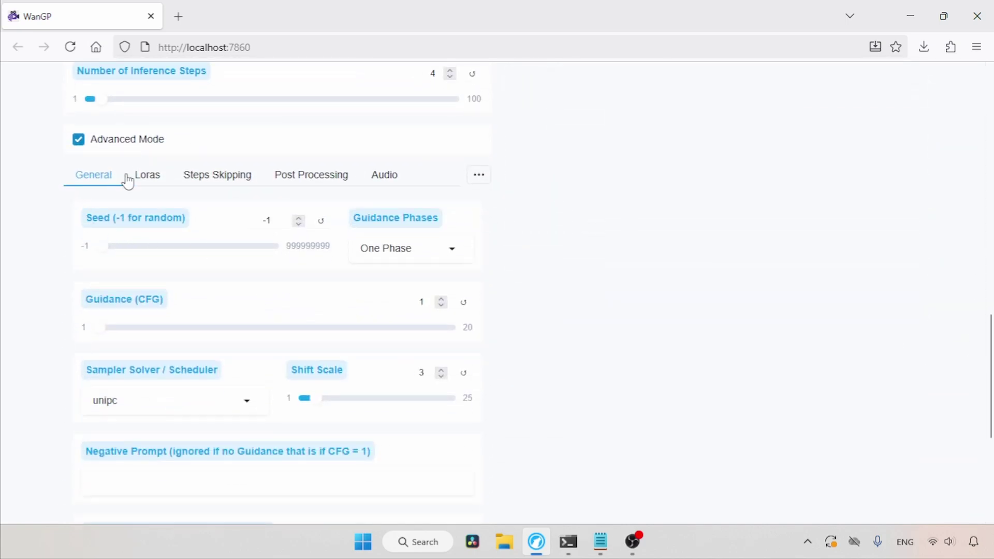
# Step: Replace the FastWan LoRA with Wan22_TI2V_5B_Turbo_lora_rank_64_fp16 in Activated Loras
pyautogui.click(147, 176)
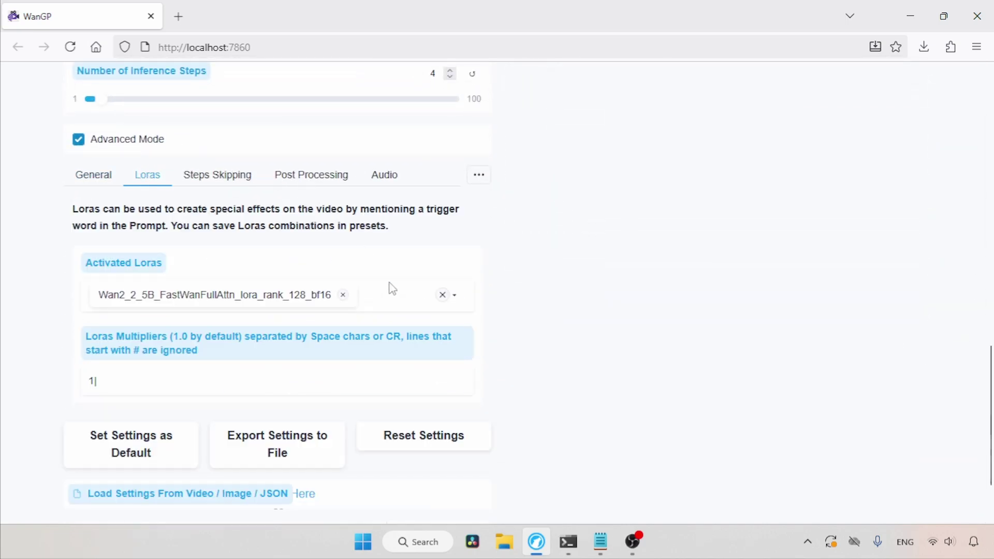
pyautogui.click(343, 296)
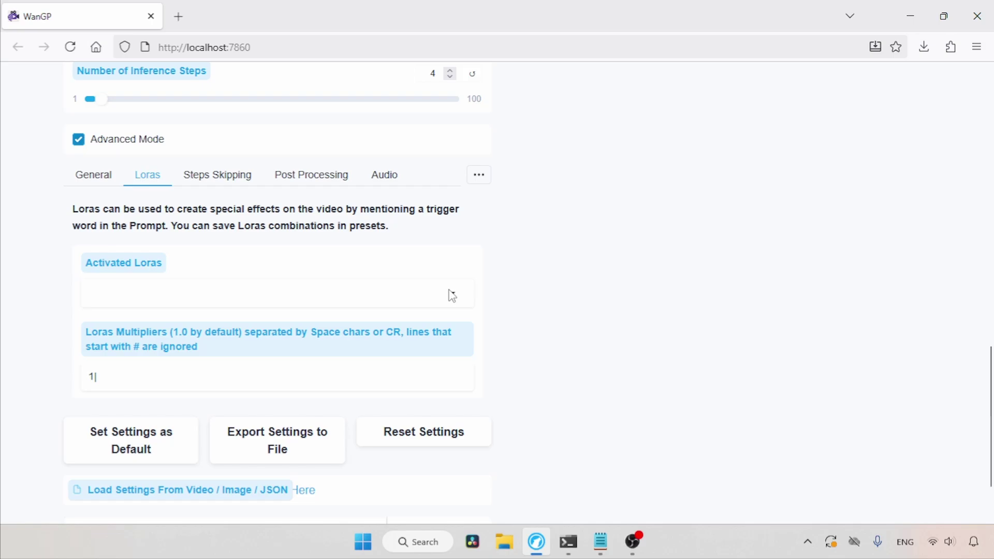
pyautogui.click(450, 295)
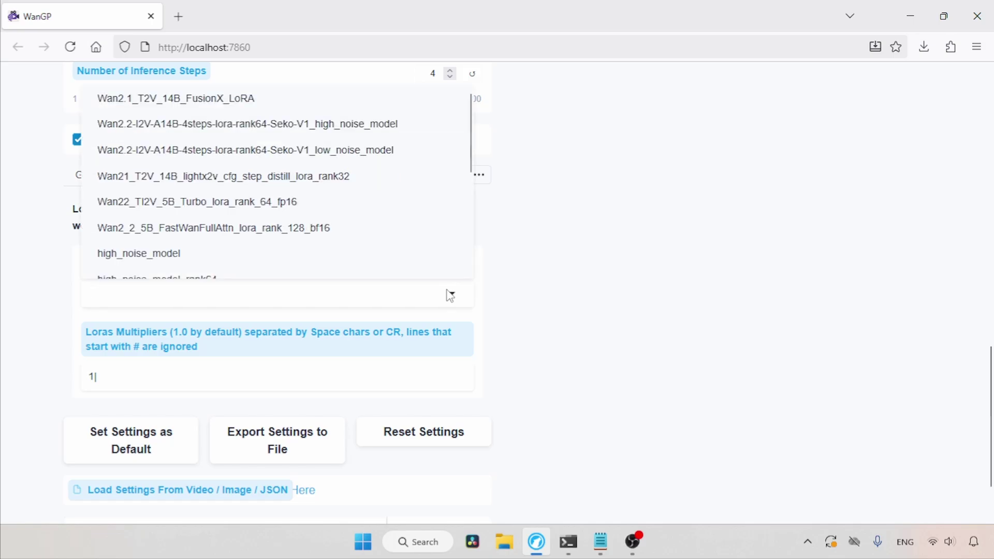
pyautogui.click(260, 214)
pyautogui.click(532, 307)
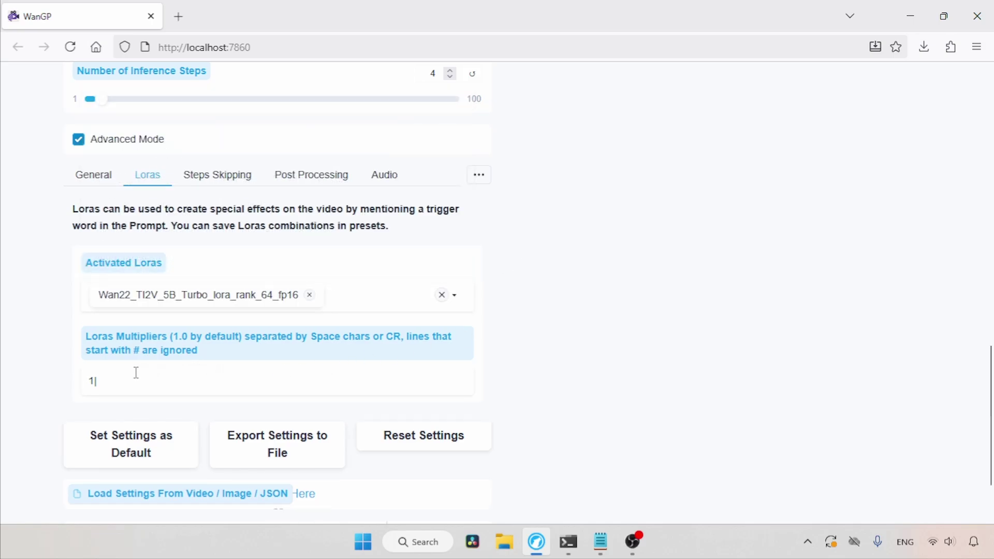
pyautogui.moveTo(990, 396); pyautogui.dragTo(990, 264)
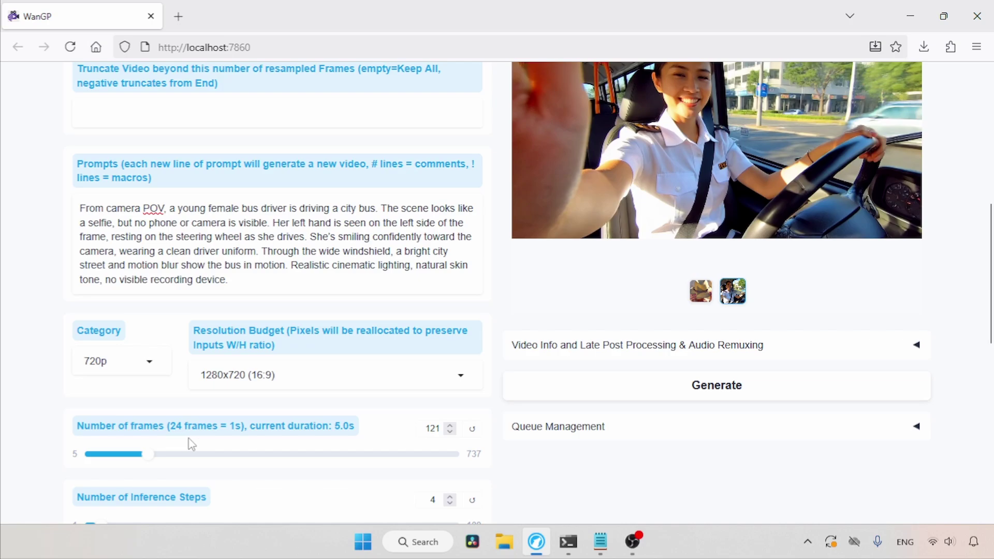
# Step: Generate the bus-video continuation and play the 10-second extended clip to the end
pyautogui.moveTo(990, 274); pyautogui.dragTo(991, 246)
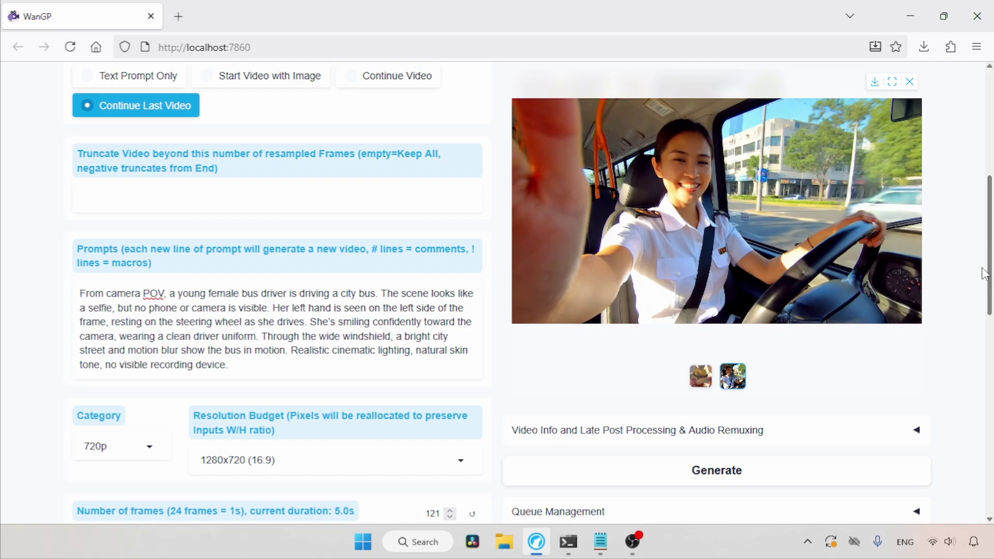
pyautogui.click(729, 470)
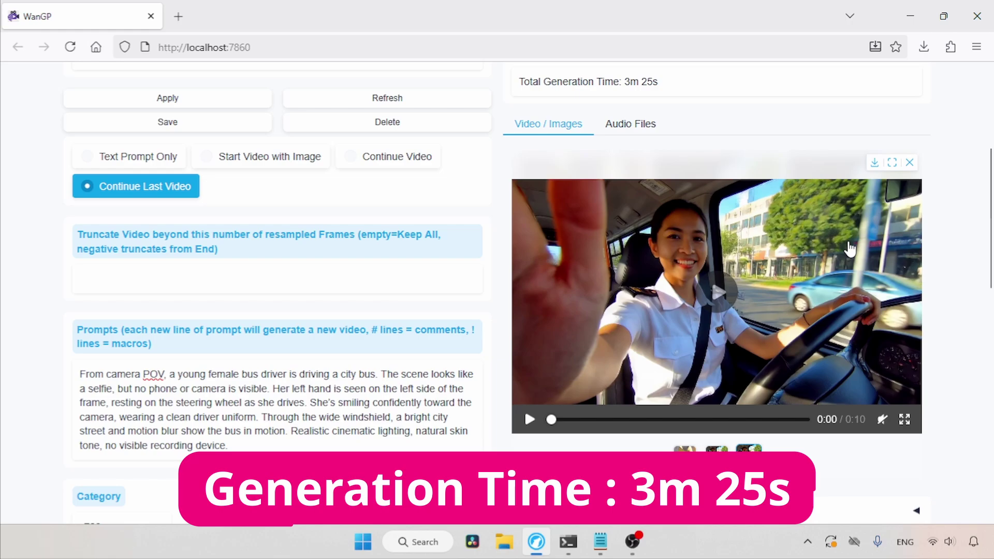
pyautogui.click(783, 264)
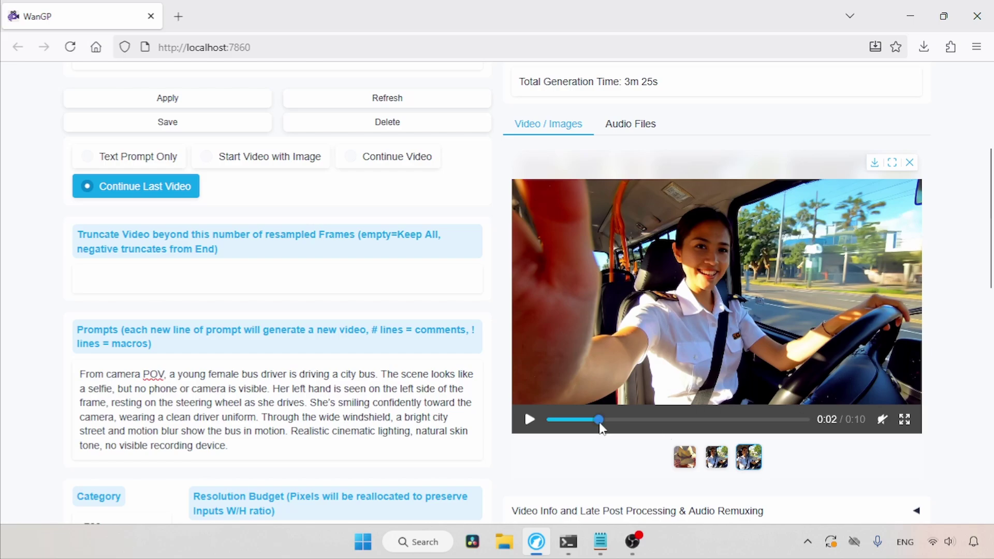
pyautogui.moveTo(727, 430); pyautogui.dragTo(767, 427)
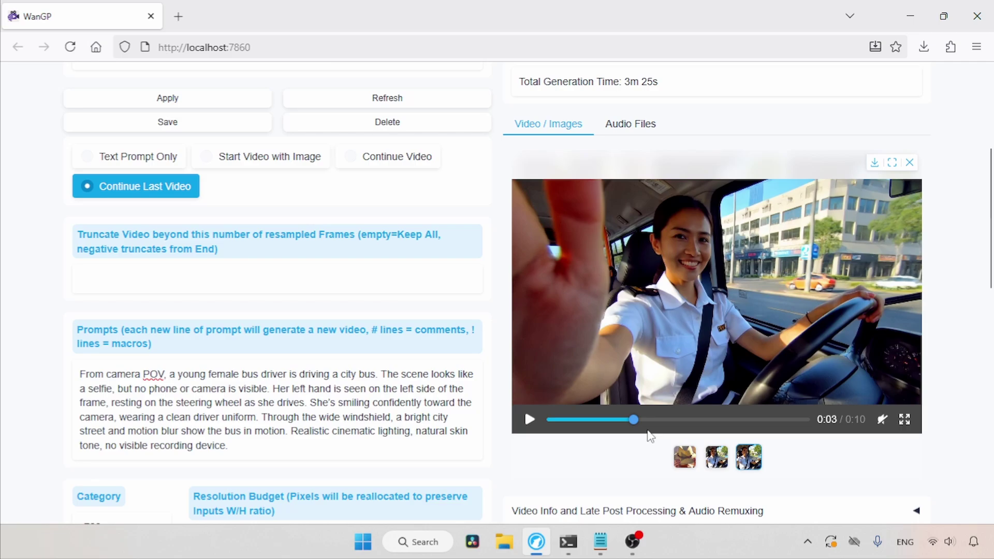
pyautogui.click(822, 360)
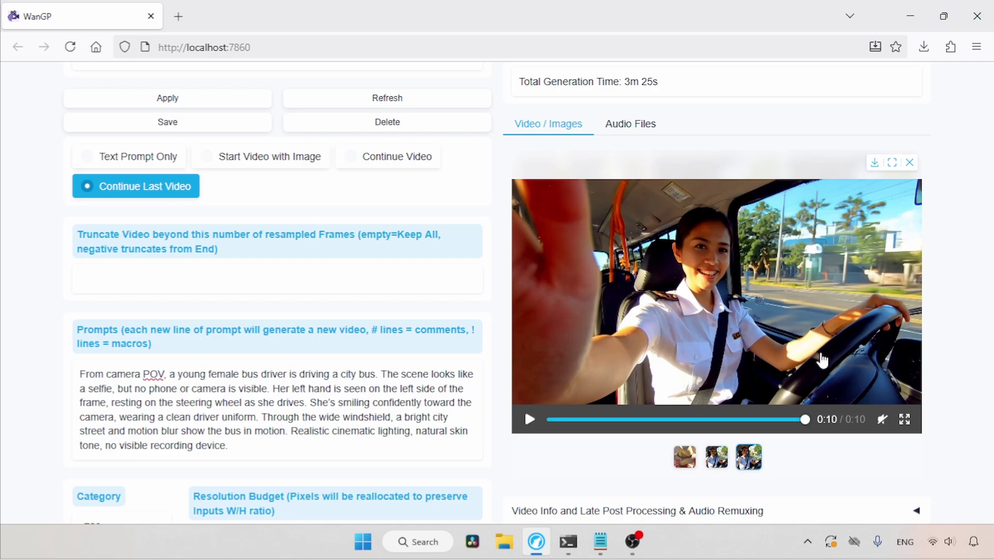
# Step: Choose Start Video with Image and load flux_krea_00136_ from Pictures as the start image
pyautogui.click(822, 361)
pyautogui.click(822, 361)
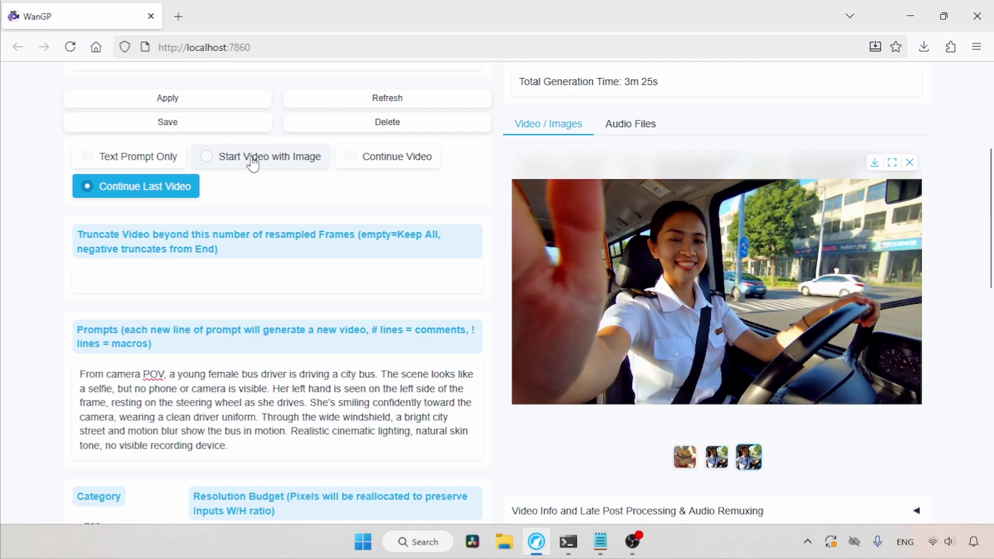
pyautogui.doubleClick(267, 165)
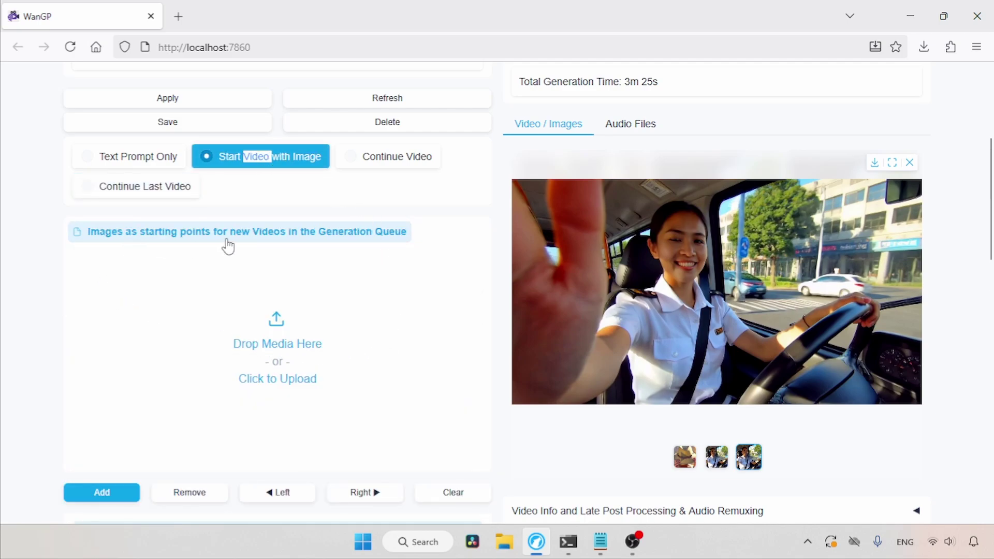
pyautogui.click(292, 384)
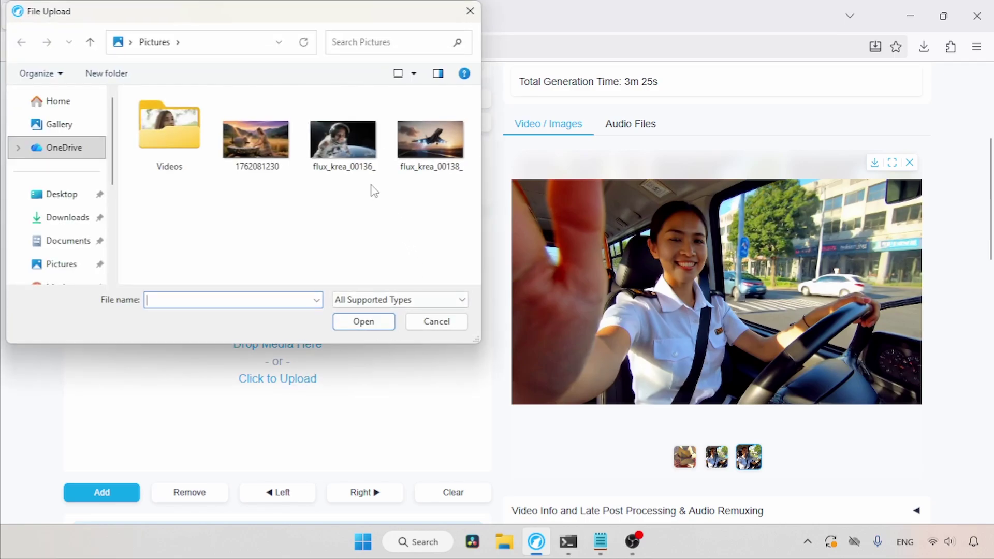
pyautogui.click(344, 152)
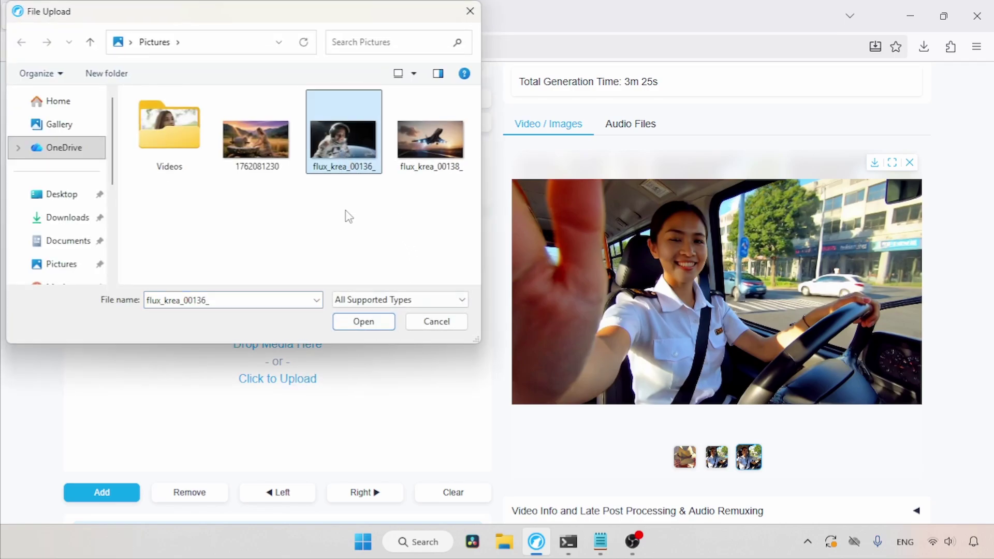
pyautogui.click(360, 324)
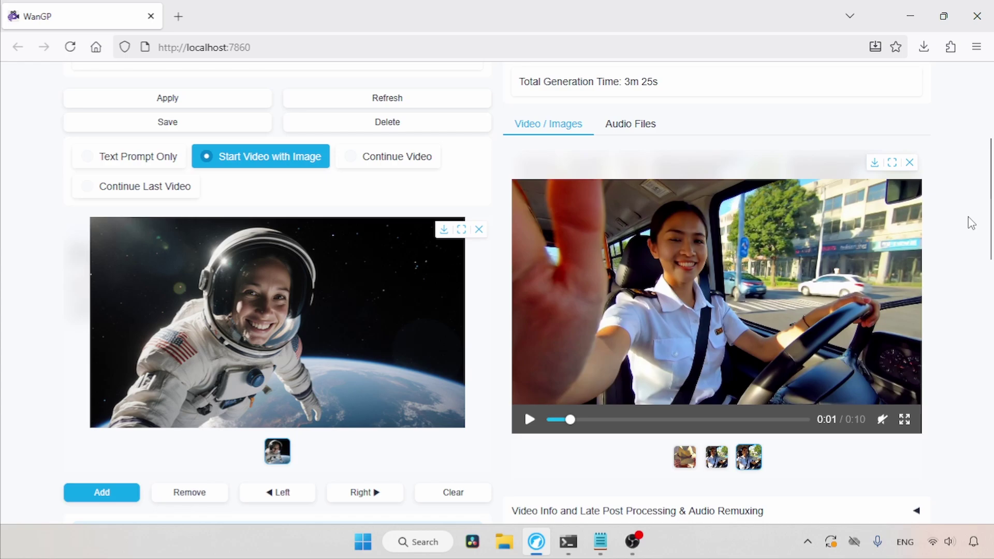
# Step: Swap the bus-driver prompt for the Prompts.txt line about a smiling astronaut floating before Earth
pyautogui.scroll(-3, 991, 171)
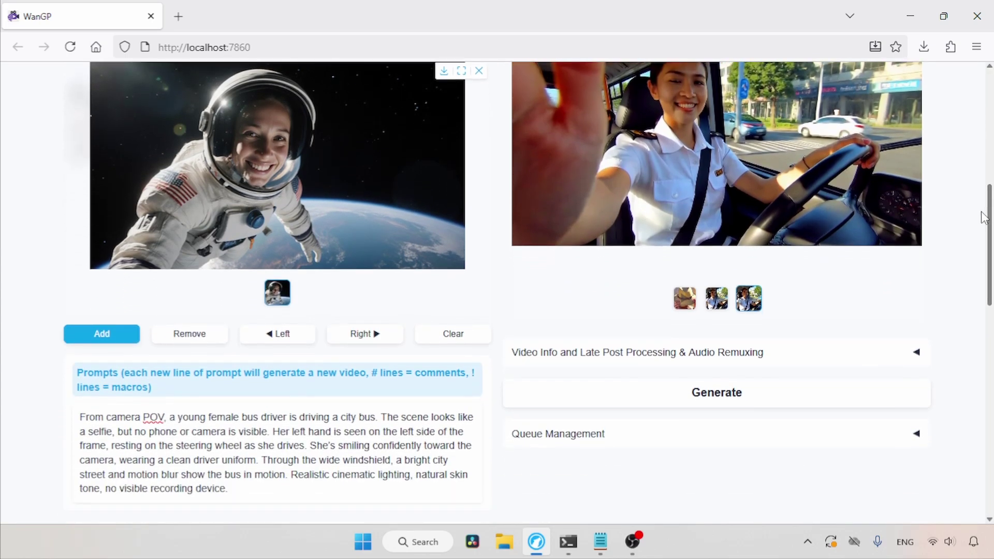
pyautogui.click(600, 541)
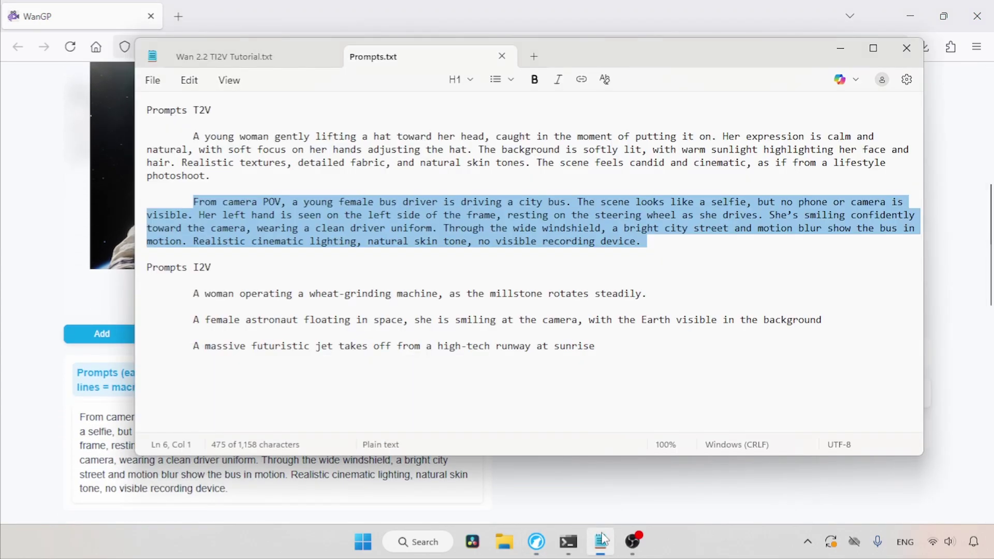
pyautogui.moveTo(192, 319); pyautogui.dragTo(824, 322)
pyautogui.hotkey('ctrl', 'c')
pyautogui.click(91, 411)
pyautogui.hotkey('ctrl', 'a')
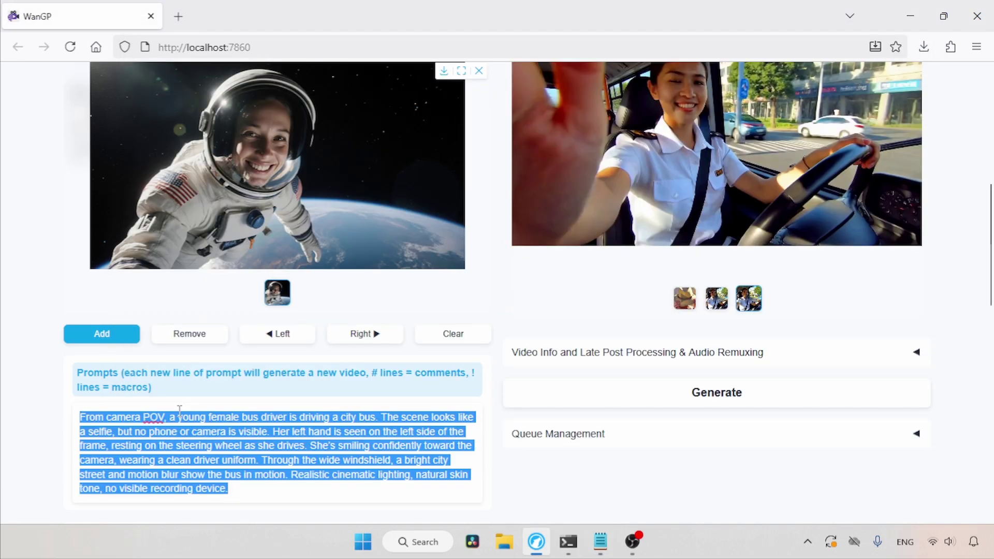
pyautogui.hotkey('ctrl', 'v')
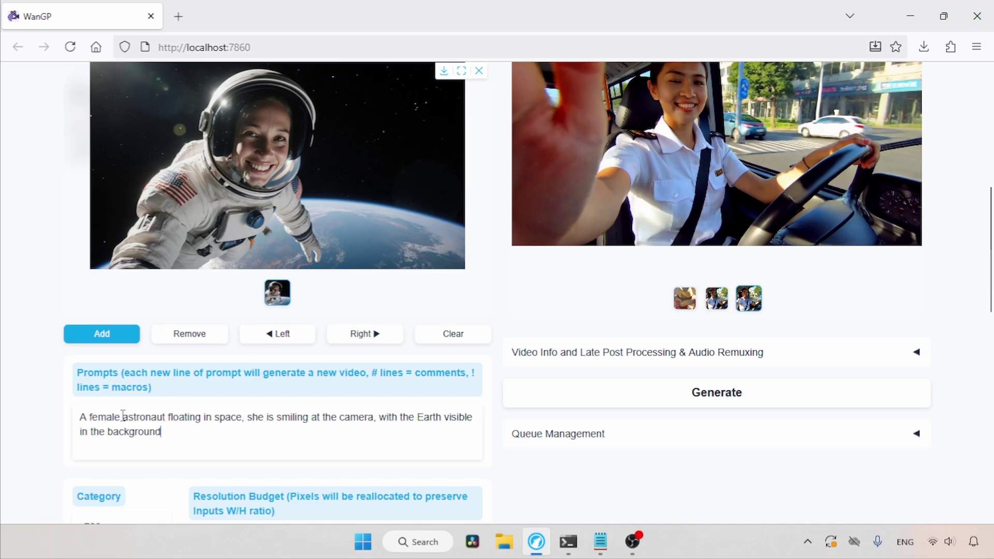
pyautogui.scroll(-5, 981, 312)
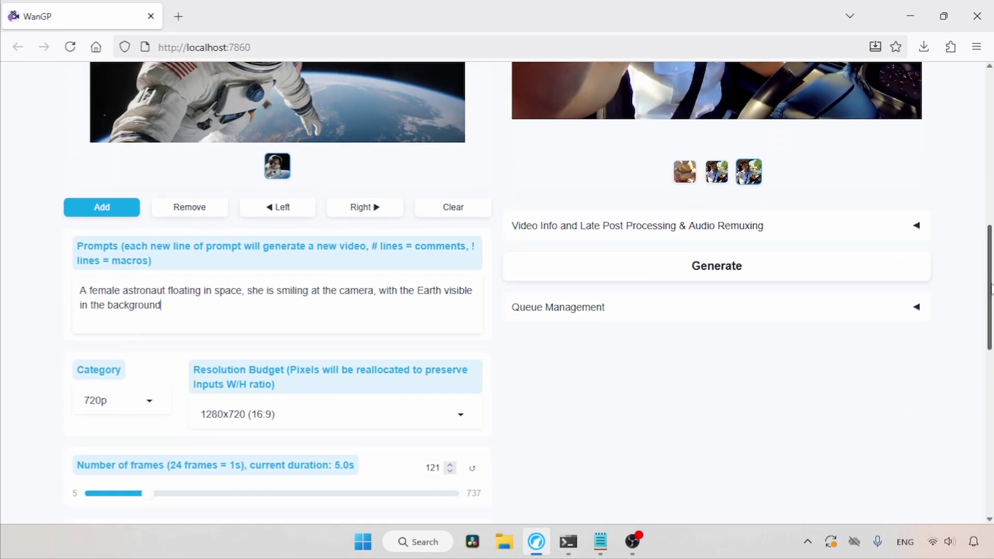
pyautogui.moveTo(981, 337); pyautogui.dragTo(981, 222)
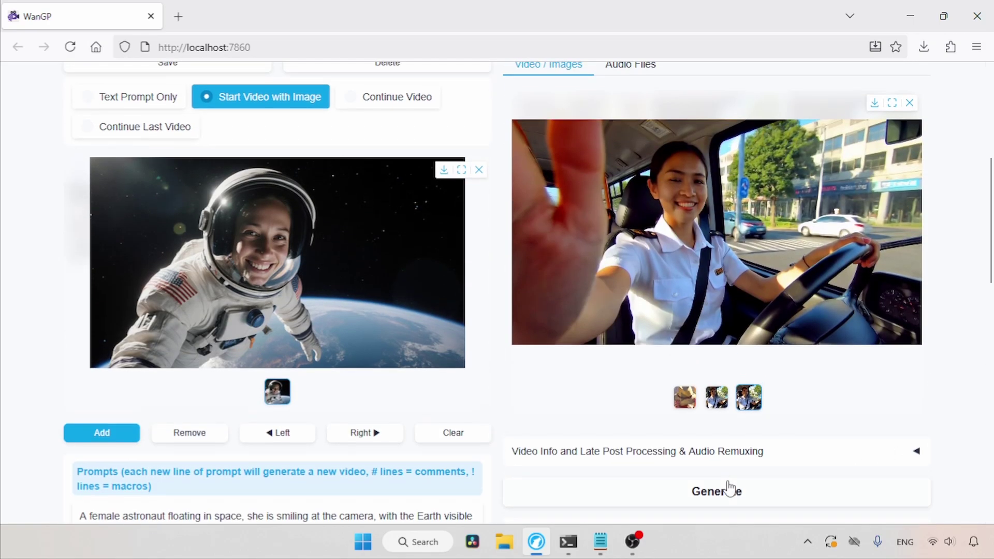
# Step: Generate the 5-second astronaut clip from the image and play it back twice
pyautogui.click(700, 492)
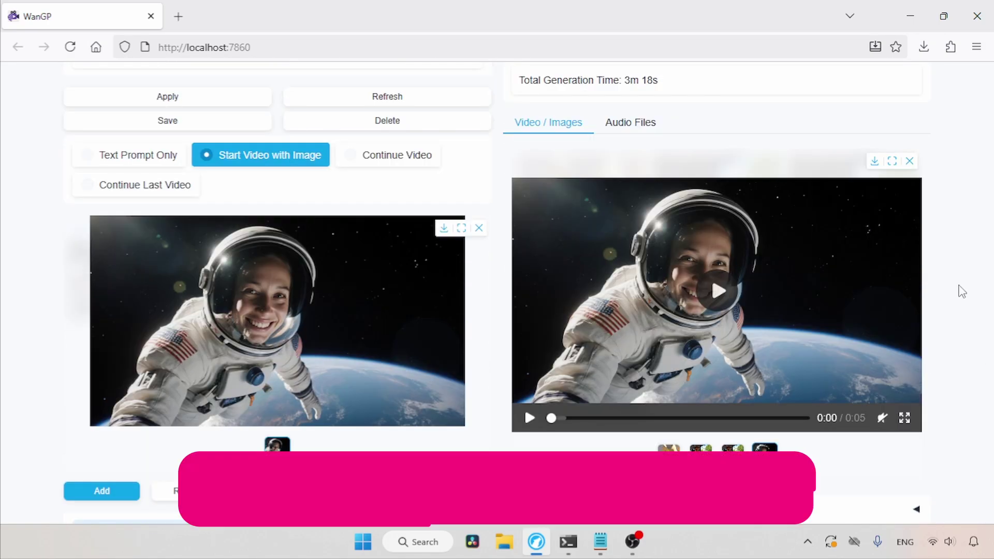
pyautogui.click(860, 272)
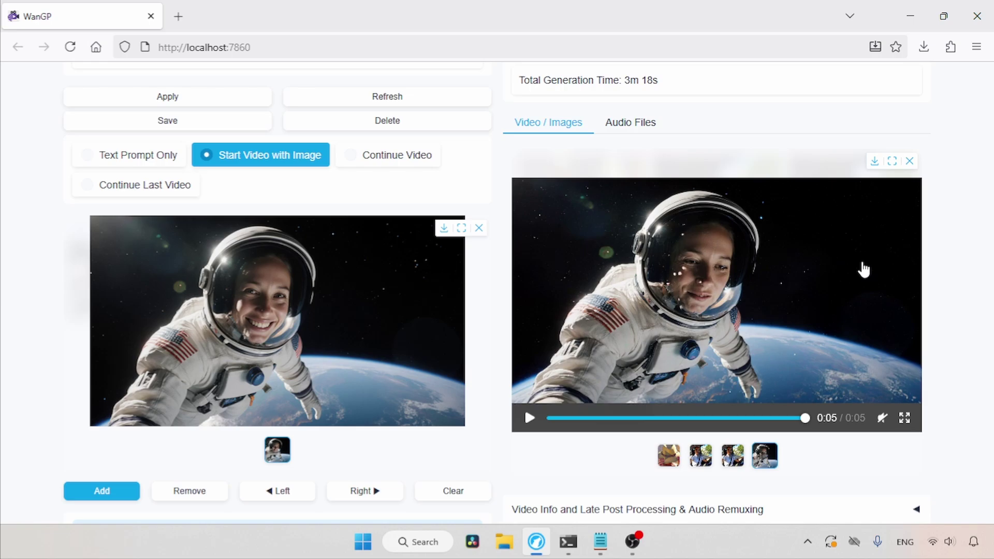
pyautogui.click(863, 269)
# Step: Switch to Continue Video and load the second talking-woman video from the Videos folder
pyautogui.click(398, 162)
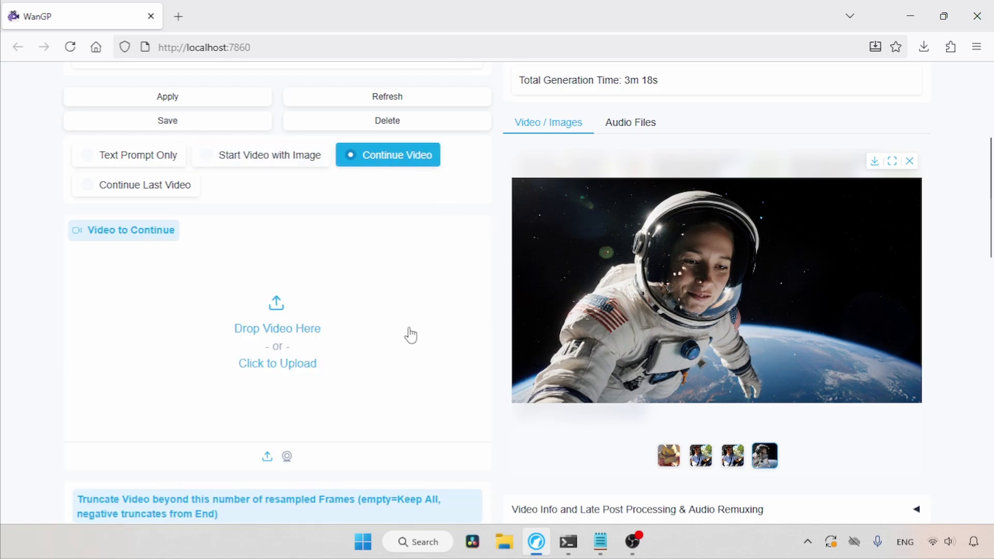
pyautogui.click(275, 327)
pyautogui.doubleClick(199, 137)
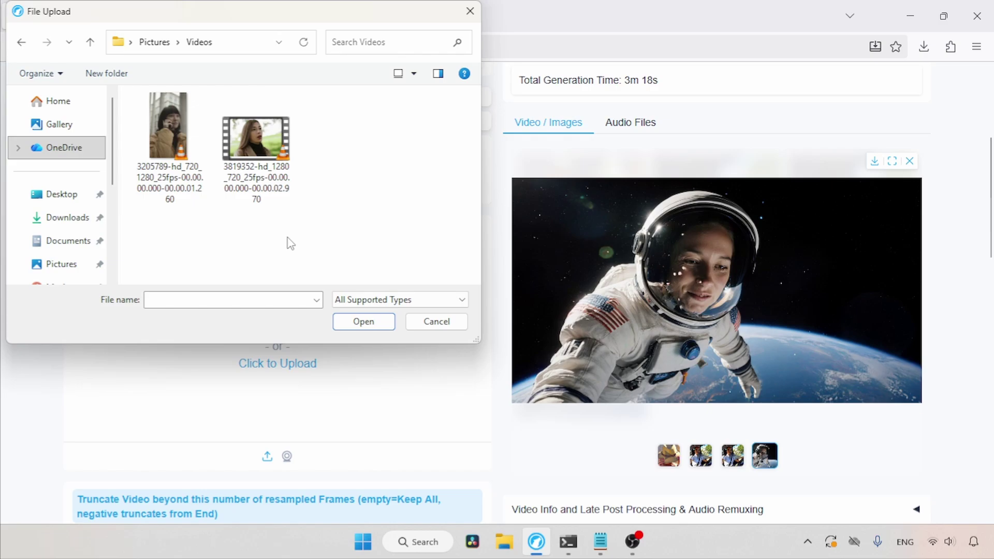
pyautogui.click(249, 139)
pyautogui.click(362, 321)
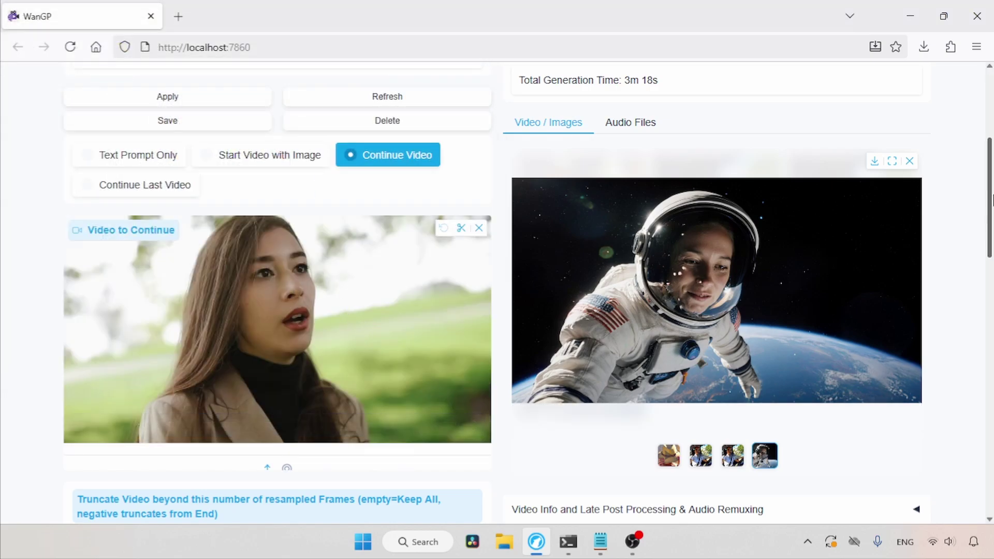
# Step: Change the prompt to 'a woman talking about something important and smiling at the cam' and generate
pyautogui.scroll(-3, 991, 241)
pyautogui.moveTo(991, 241); pyautogui.dragTo(992, 247)
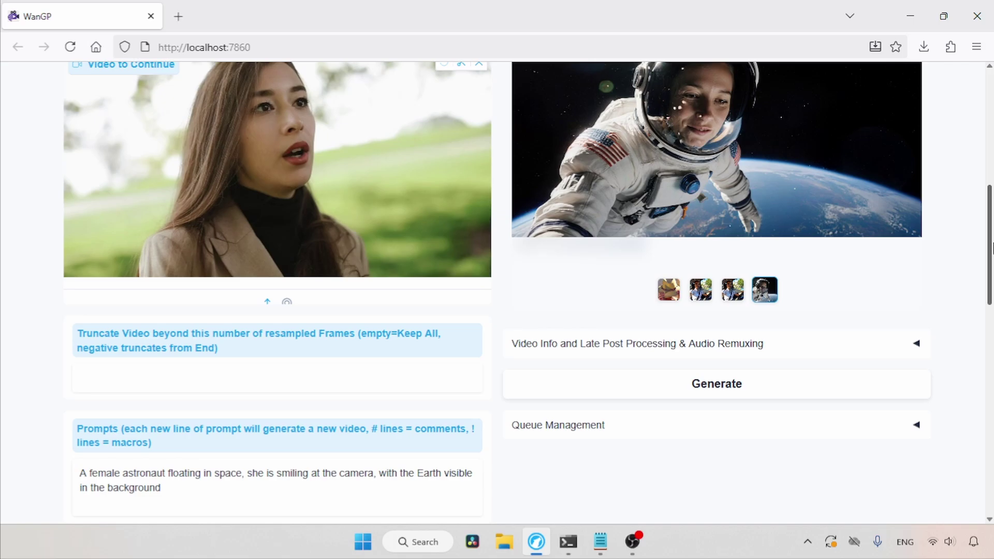
pyautogui.scroll(-3, 362, 310)
pyautogui.tripleClick(153, 357)
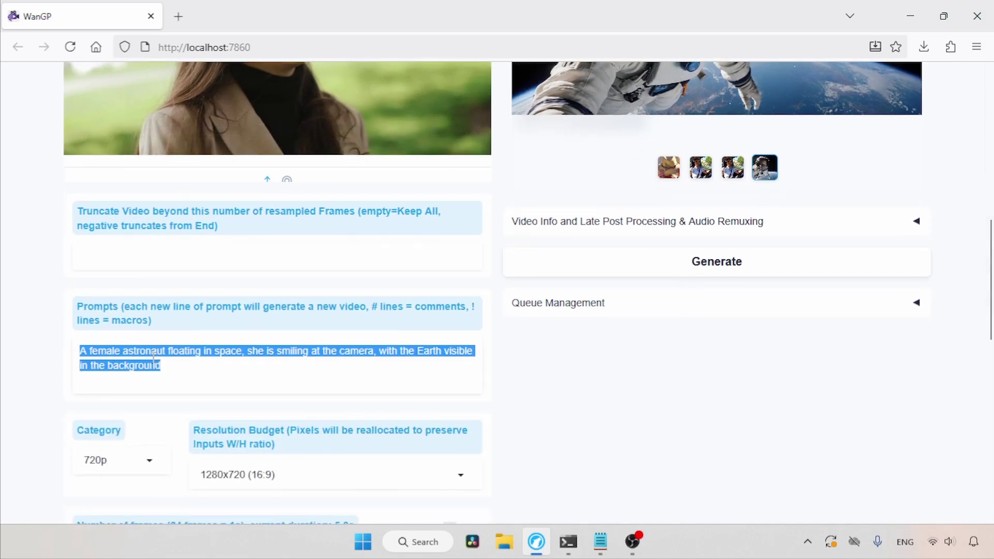
pyautogui.write('a woman talking about something impor')
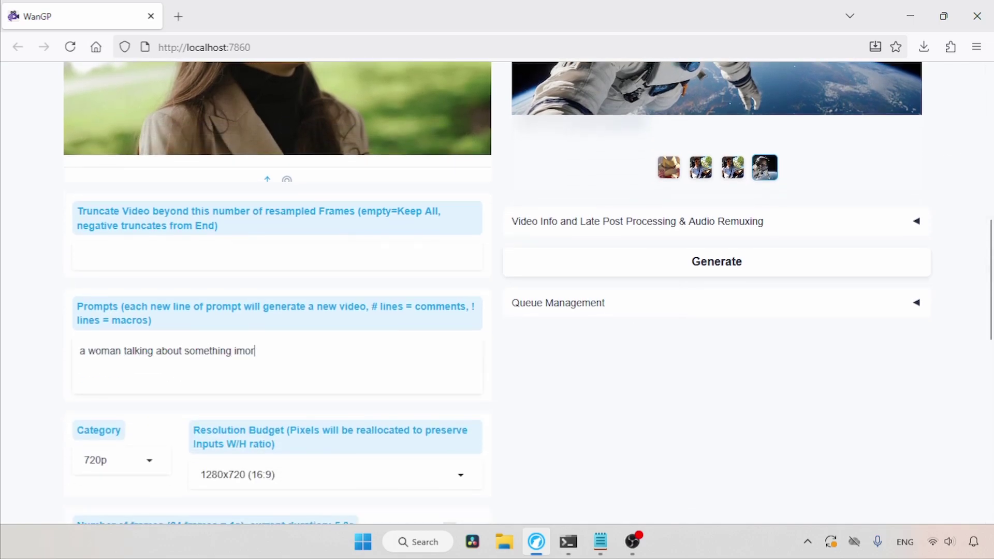
pyautogui.write('tant and smiling at the camera')
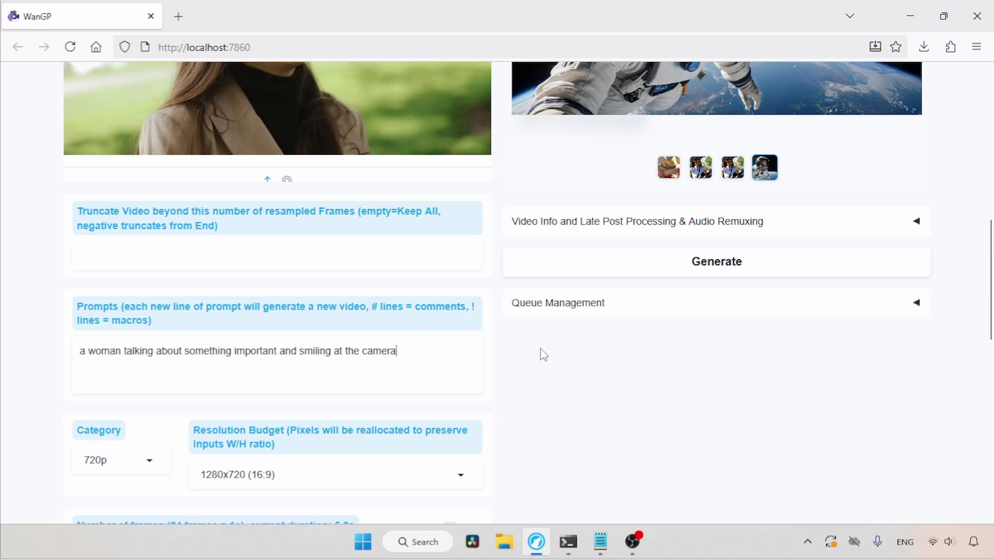
pyautogui.scroll(-4, 965, 320)
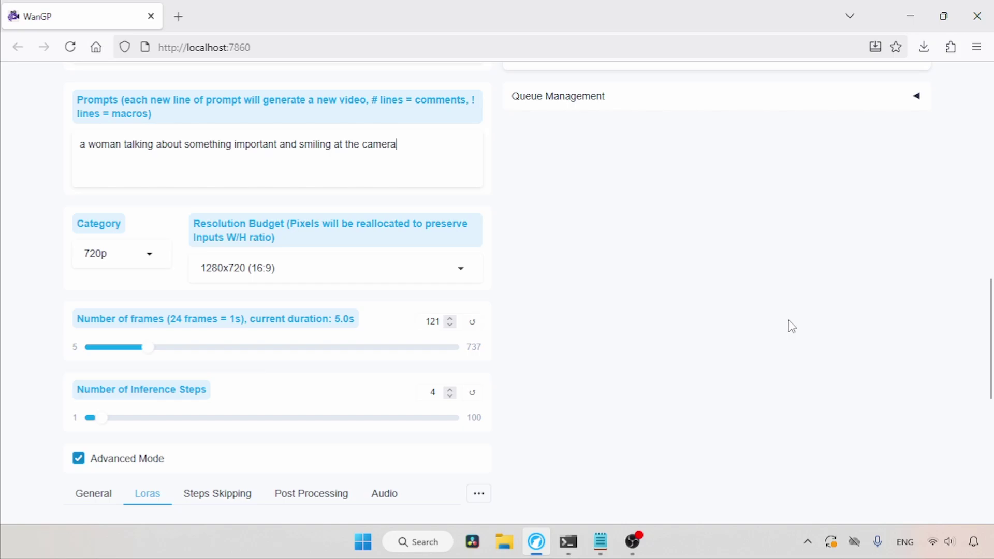
pyautogui.scroll(-6, 975, 441)
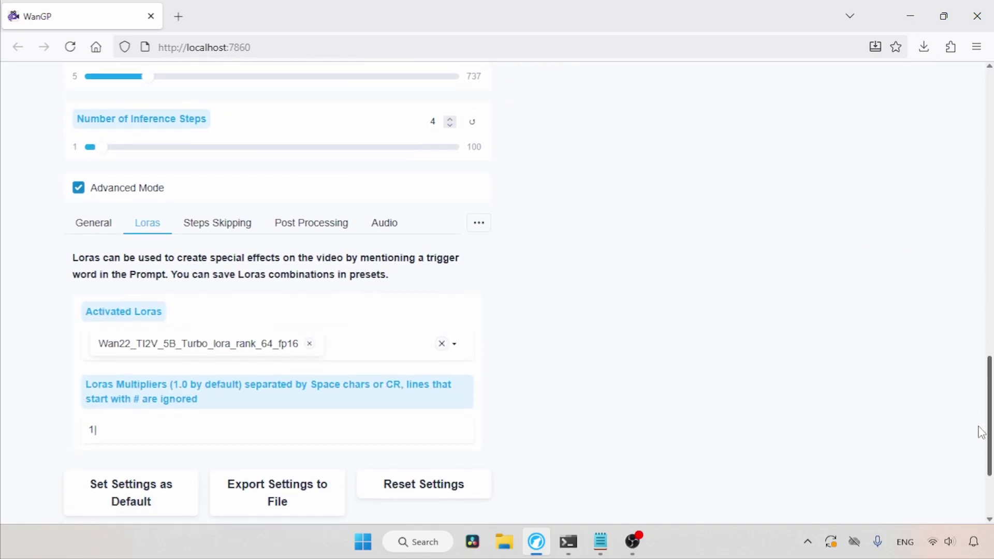
pyautogui.scroll(1, 976, 439)
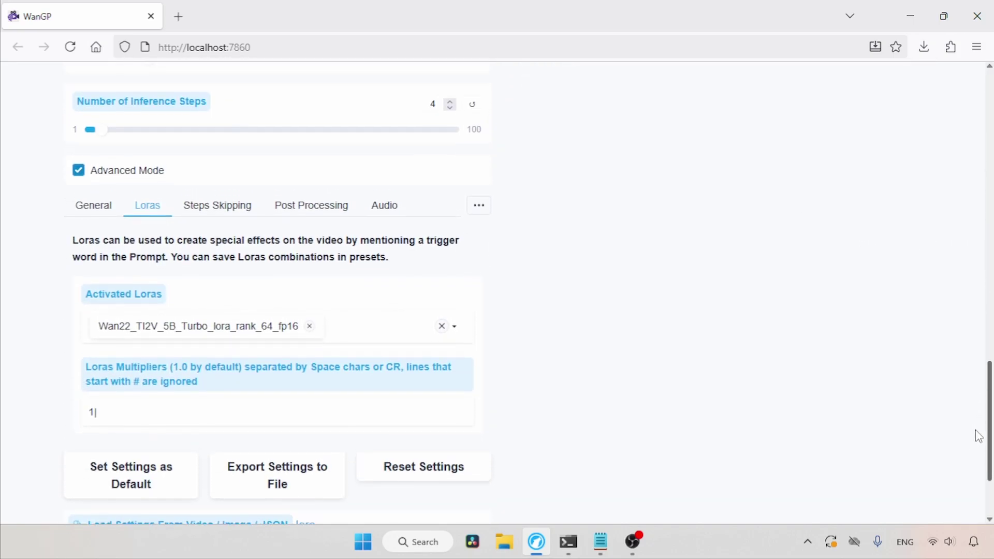
pyautogui.moveTo(979, 436); pyautogui.dragTo(984, 245)
pyautogui.click(752, 468)
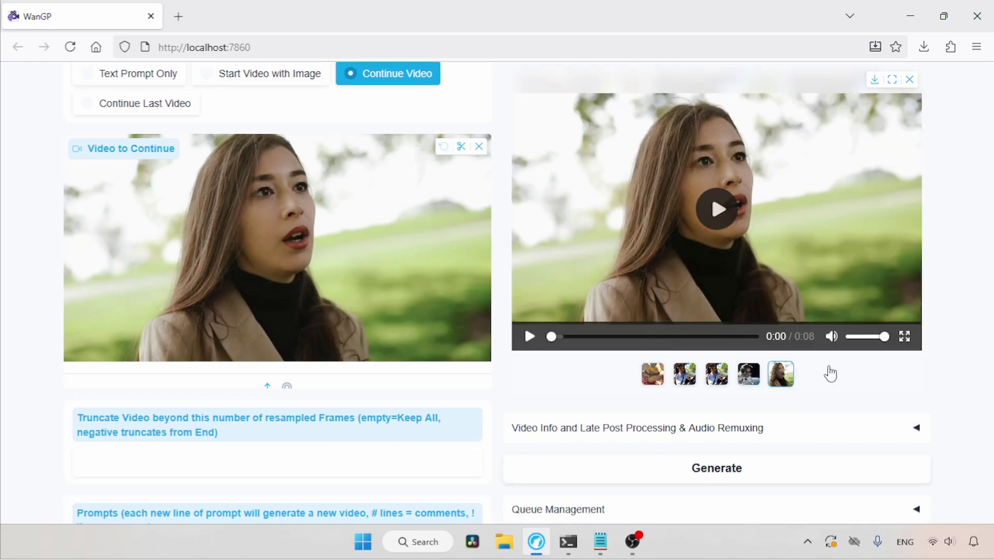
# Step: Play the 8-second talking-woman continuation, then replay it from the beginning
pyautogui.click(873, 198)
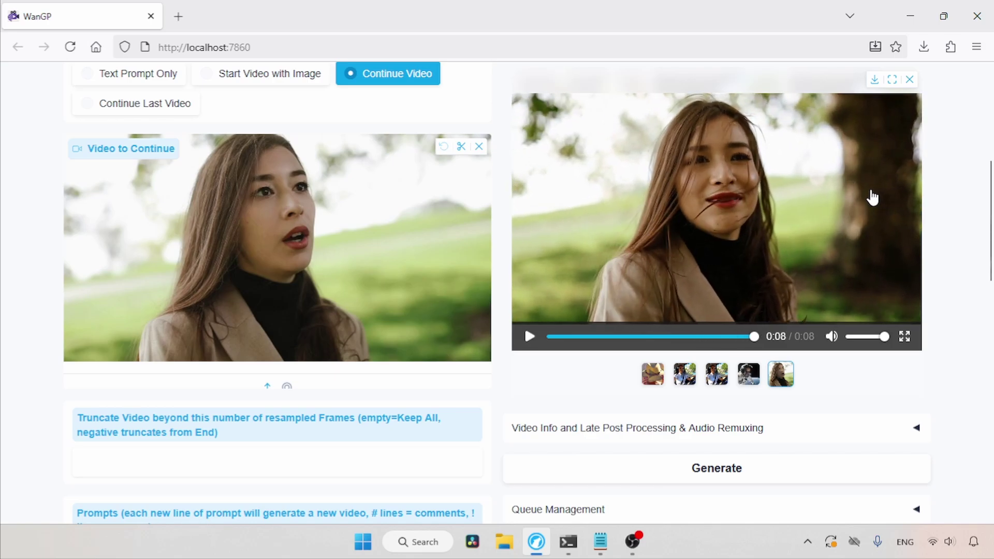
pyautogui.click(872, 198)
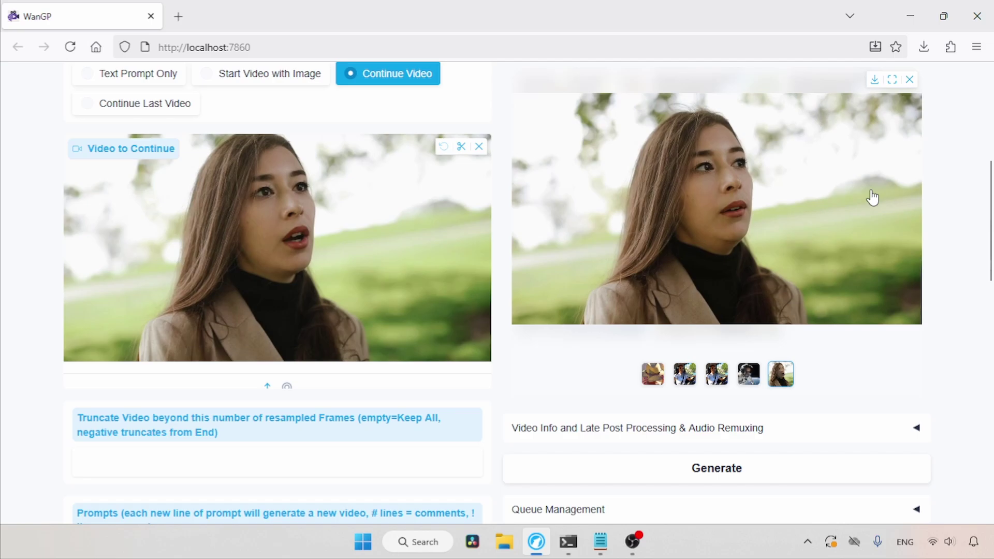